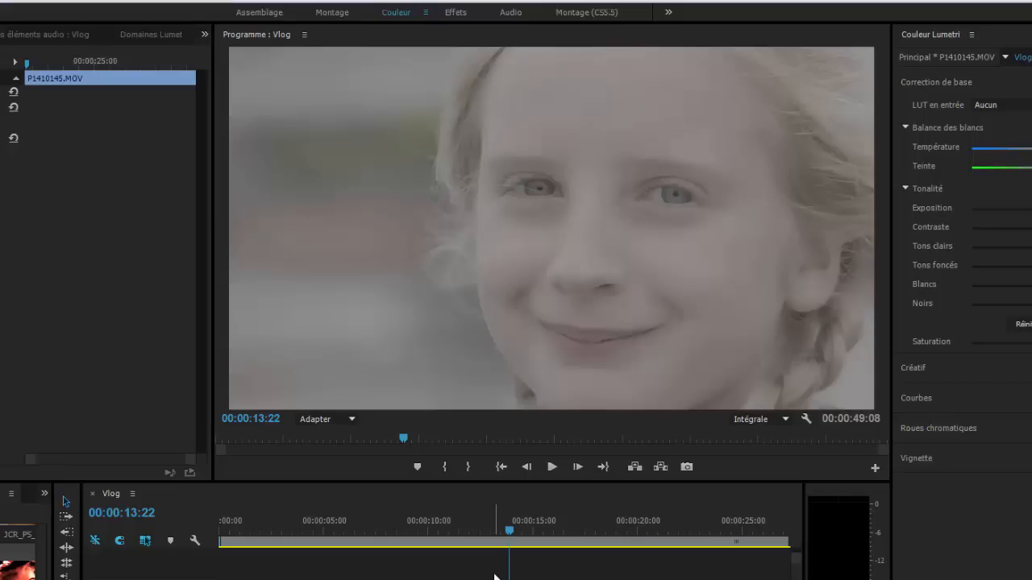
- Try the Leonie_01 and Leonie_02 presets on the 01660009.MP4 clip, undoing each one
left_click(24, 566)
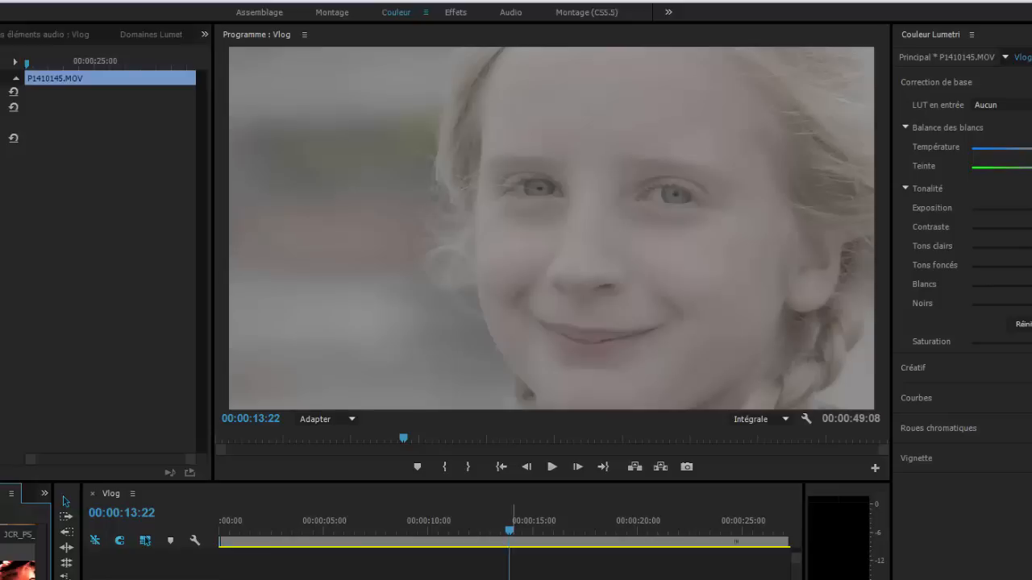
left_click_drag(25, 567, 544, 569)
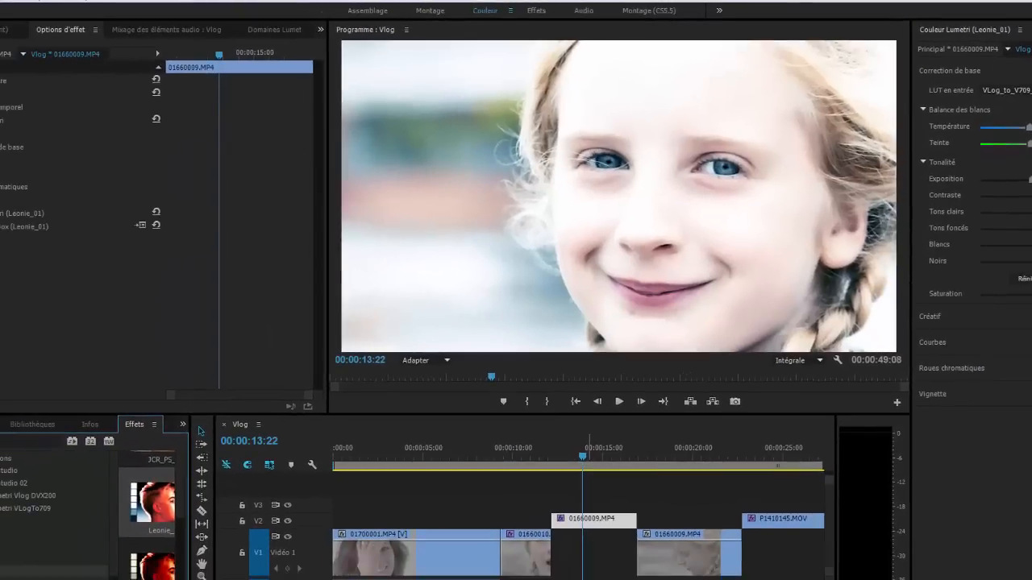
key("ctrl+z")
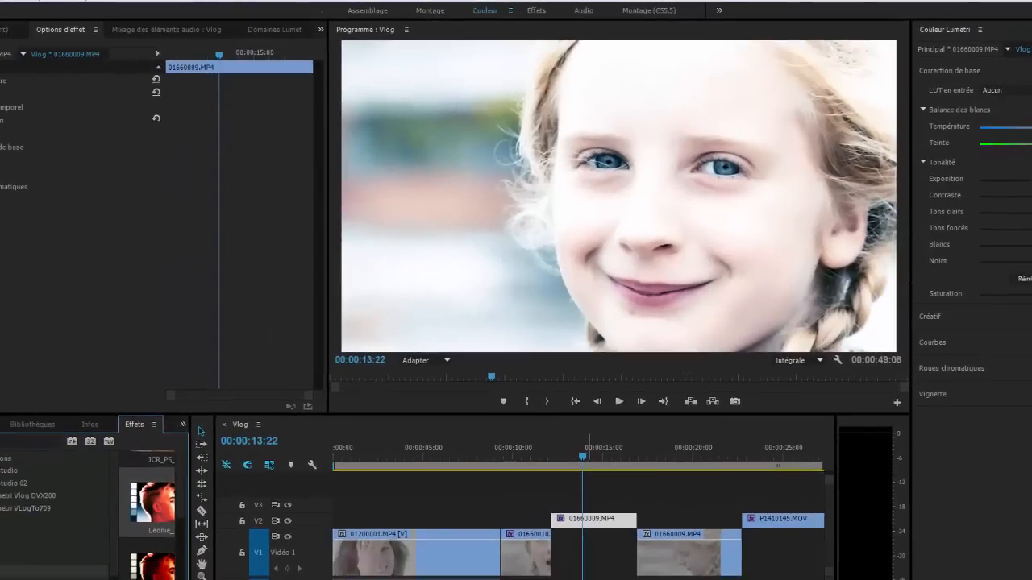
left_click_drag(477, 546, 598, 524)
key("ctrl+z")
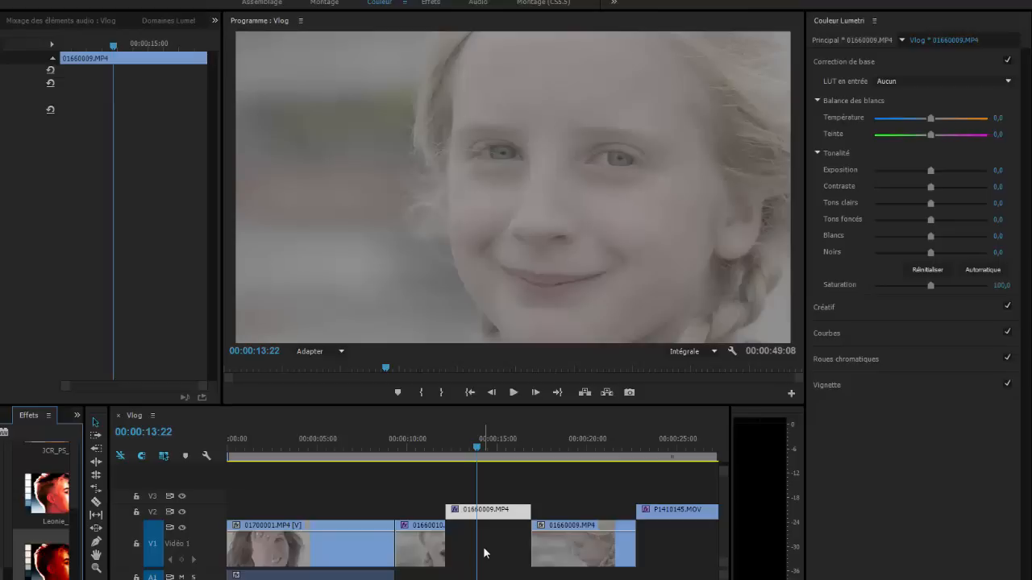
- Try the VLog_to_V709_forV35_ver100 input LUT on the 01660009.MP4 clip and undo it
left_click(515, 516)
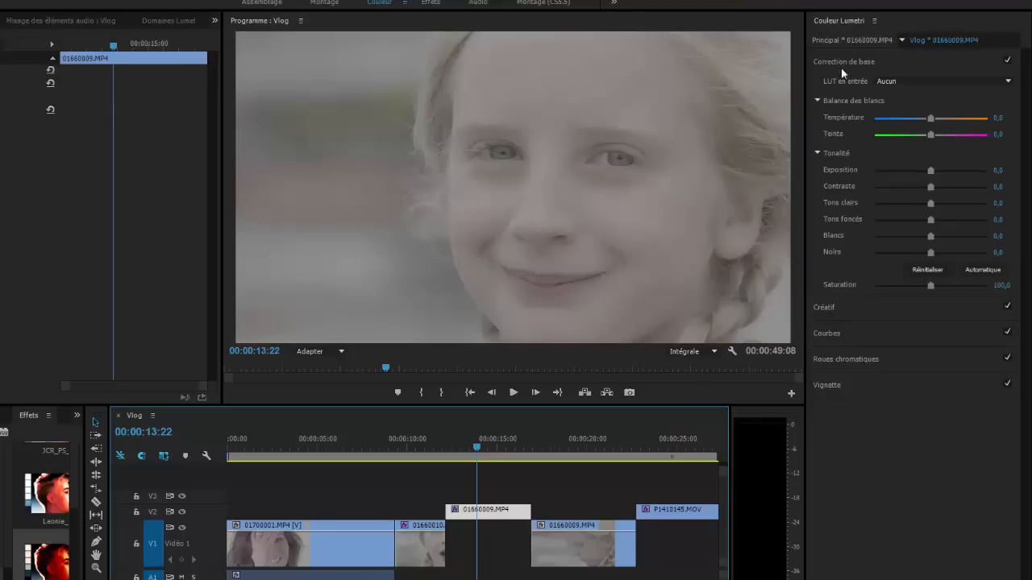
left_click(913, 80)
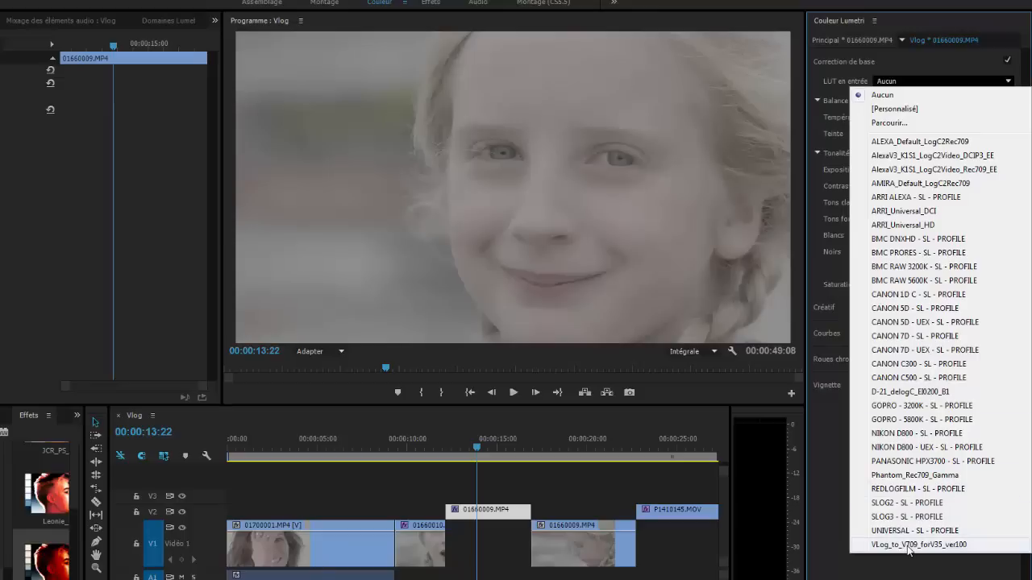
left_click(909, 545)
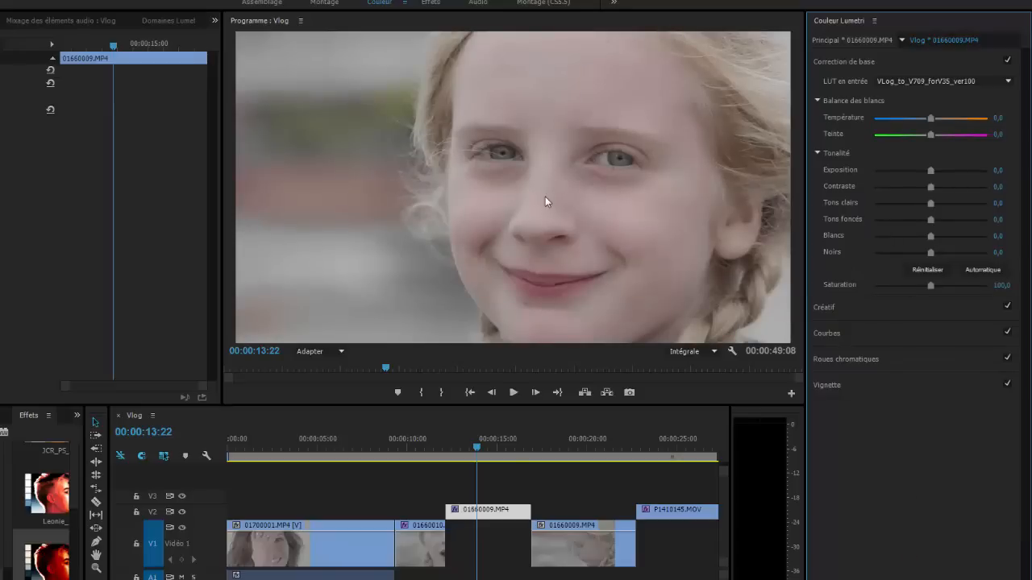
key("ctrl+z")
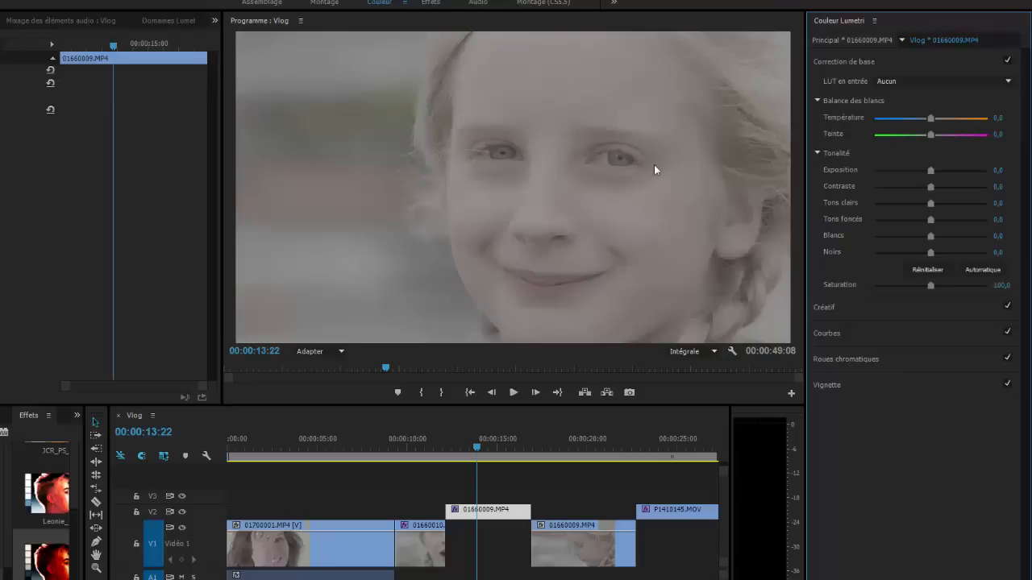
left_click(907, 81)
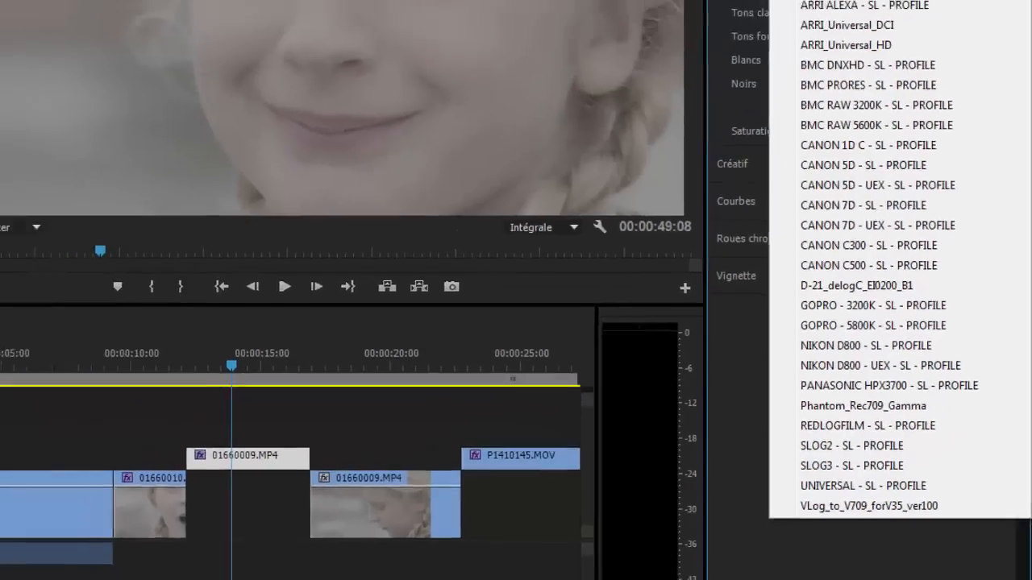
left_click(890, 547)
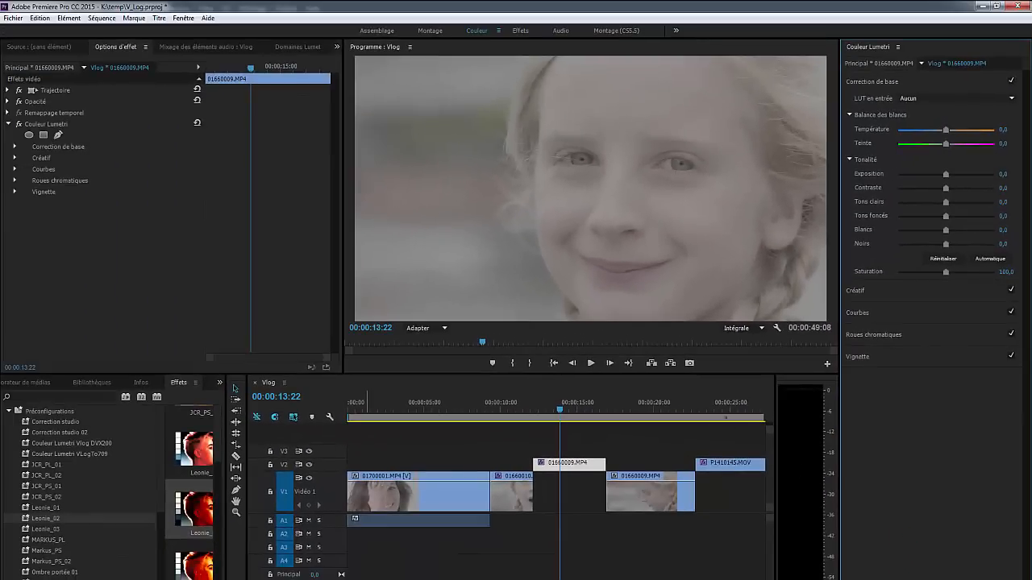
- Switch to Firefox to view Panasonic's VariCam 35 LUT downloads, and view VLog_to_V709_forV35_ver100.cube in its download folder in File Explorer
left_click(128, 579)
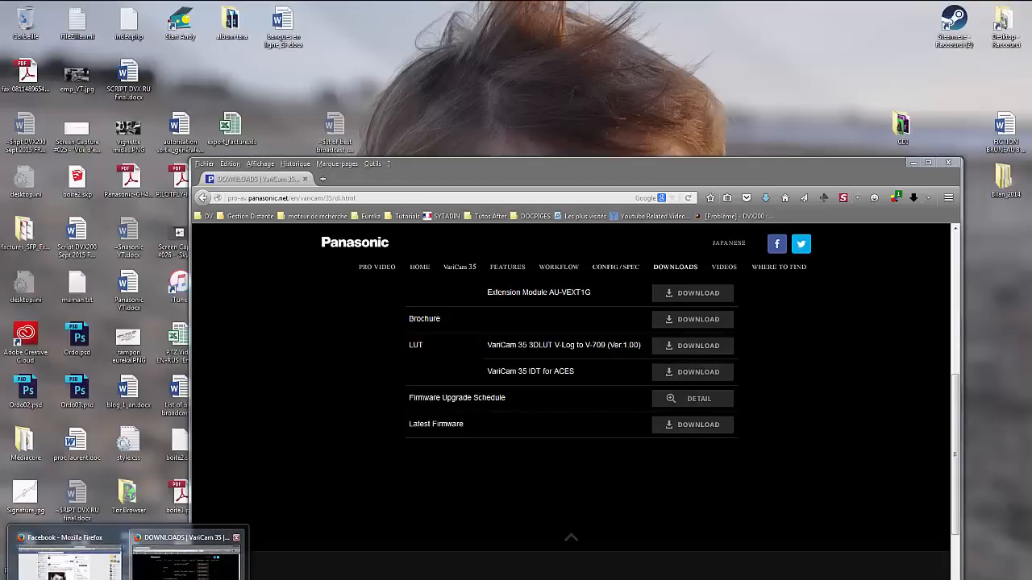
left_click(187, 565)
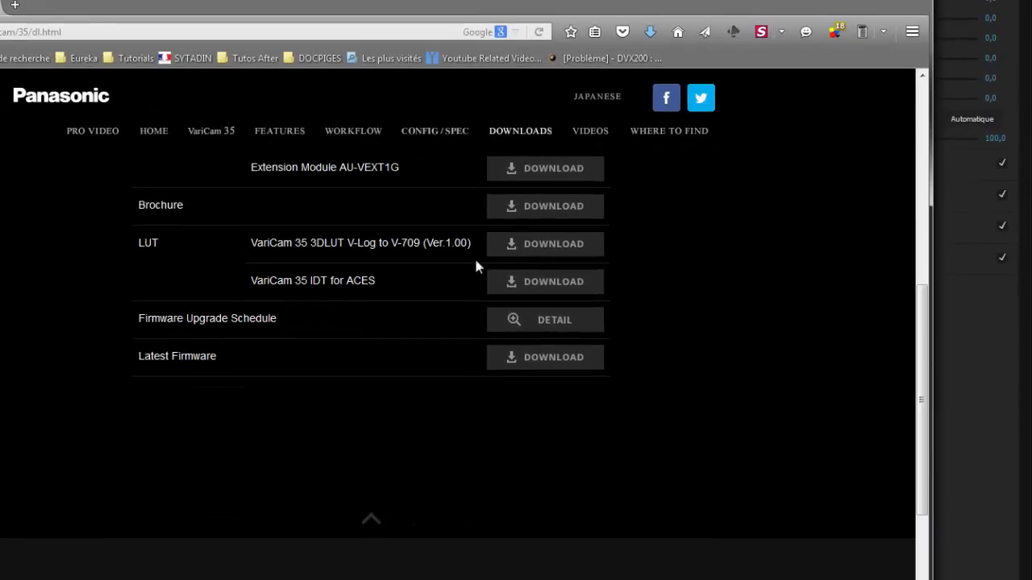
left_click(179, 406)
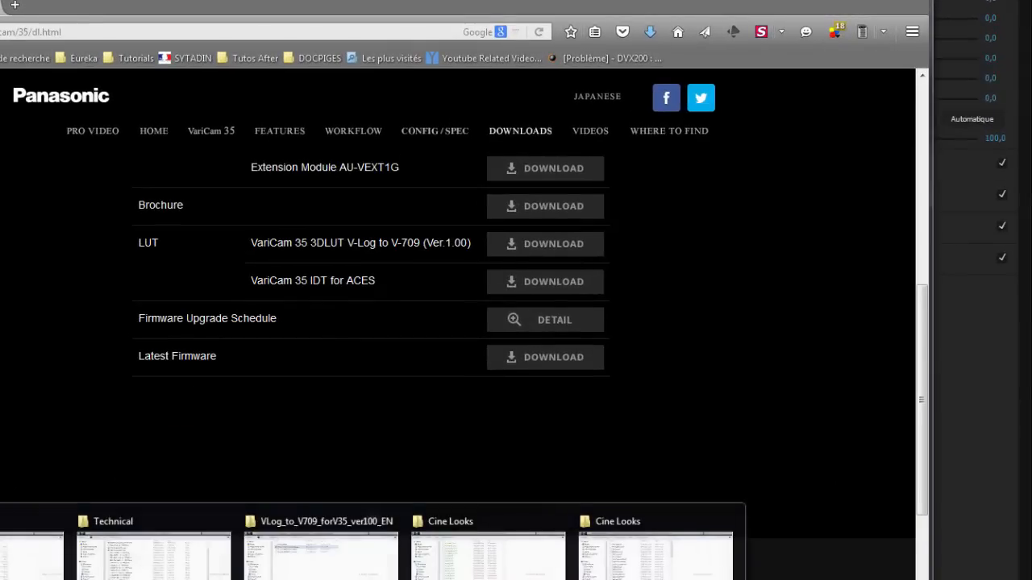
left_click(322, 548)
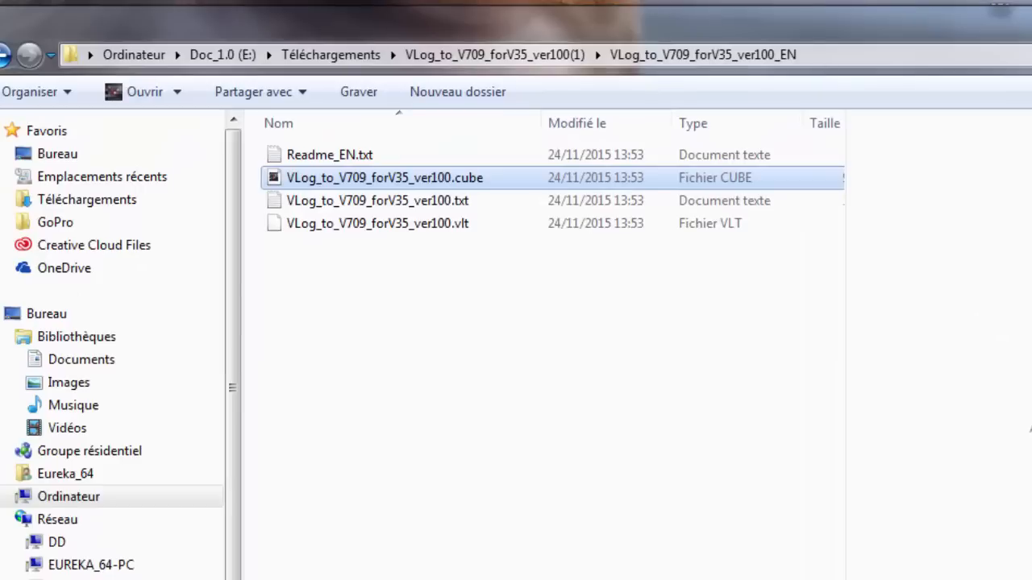
left_click(592, 331)
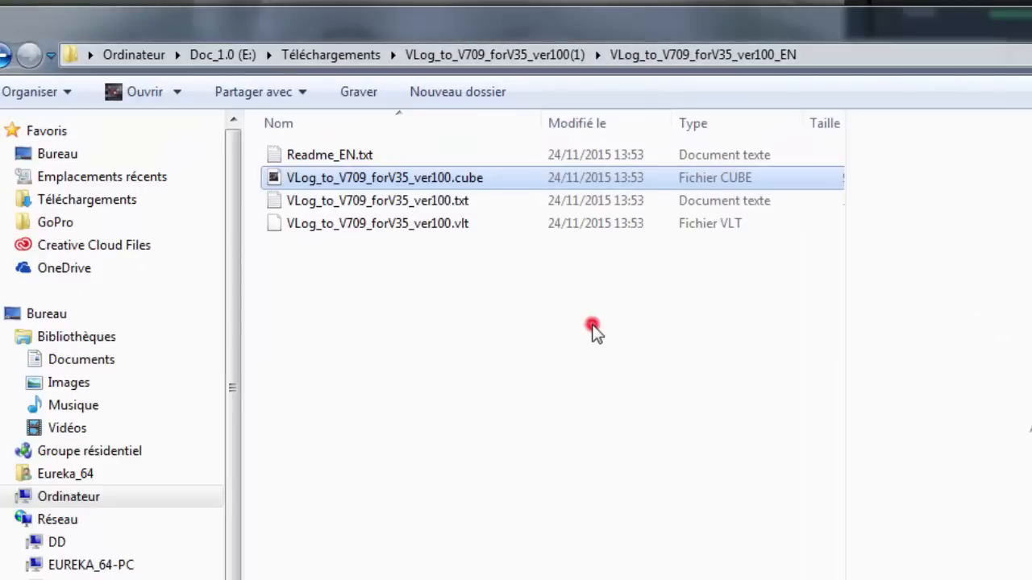
left_click(376, 183)
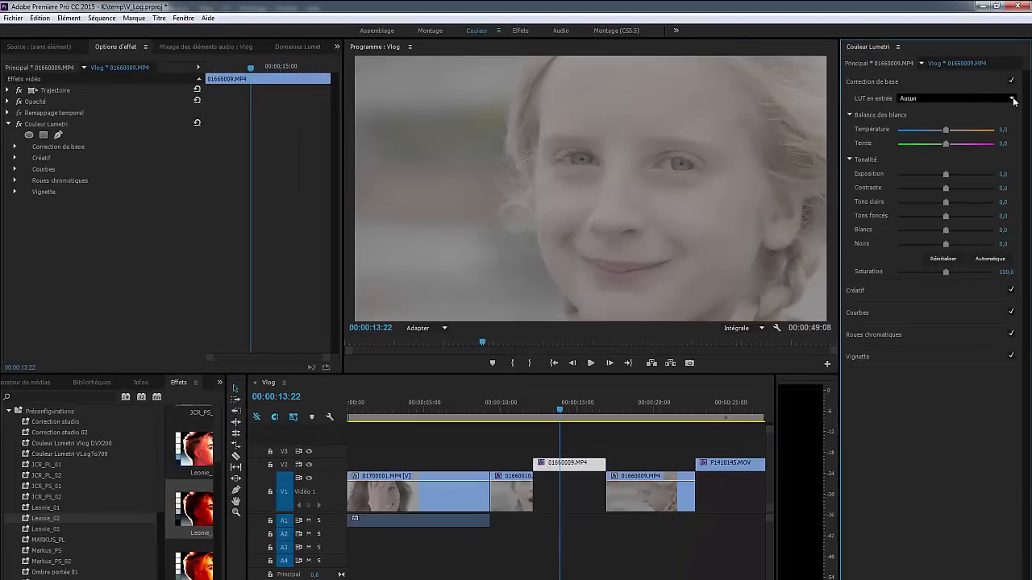
left_click(1013, 98)
left_click(957, 137)
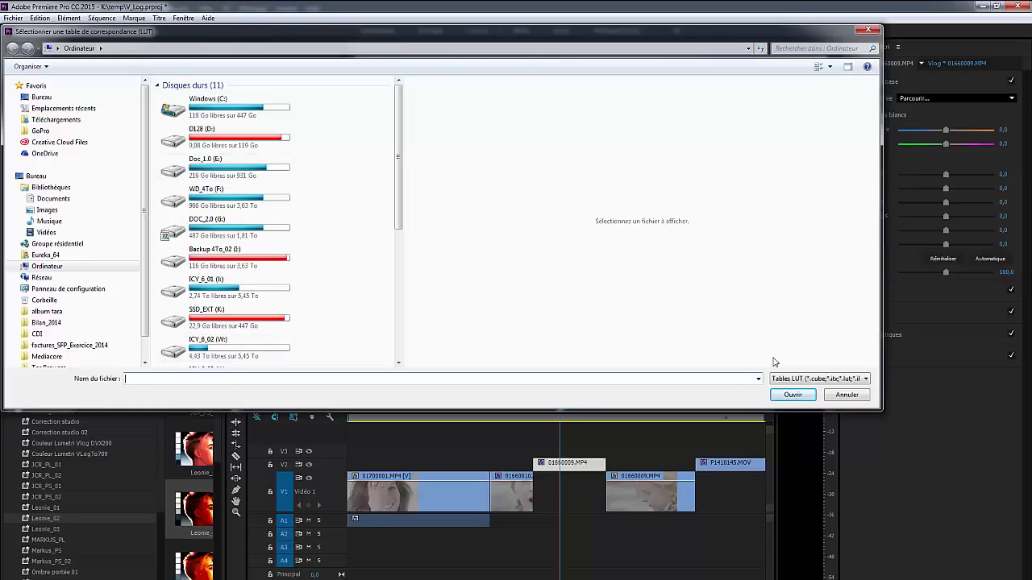
left_click(847, 395)
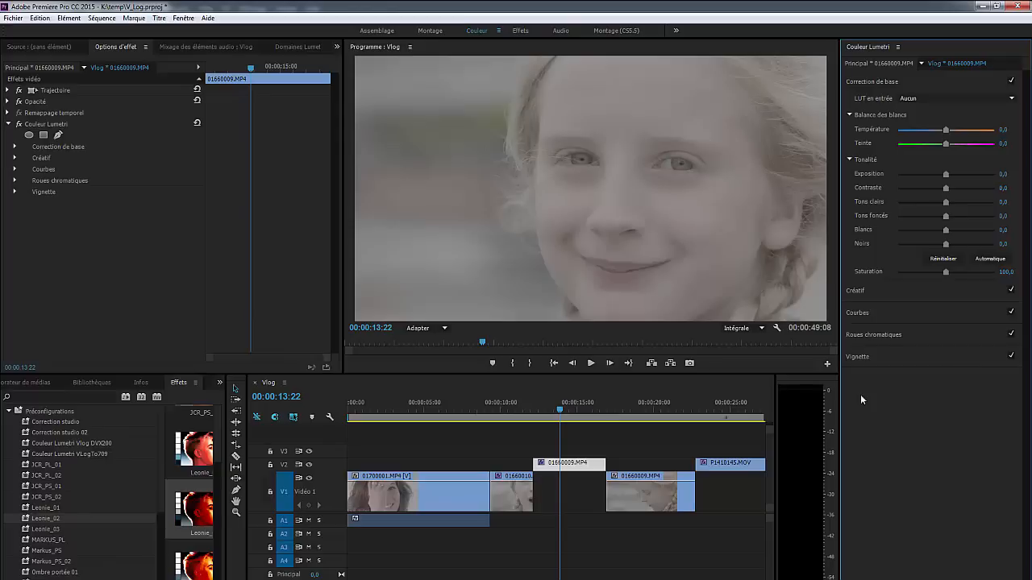
- Set the 01660009.MP4 clip's input LUT to VLog_to_V709_forV35_ver100 in the basic correction
left_click(949, 98)
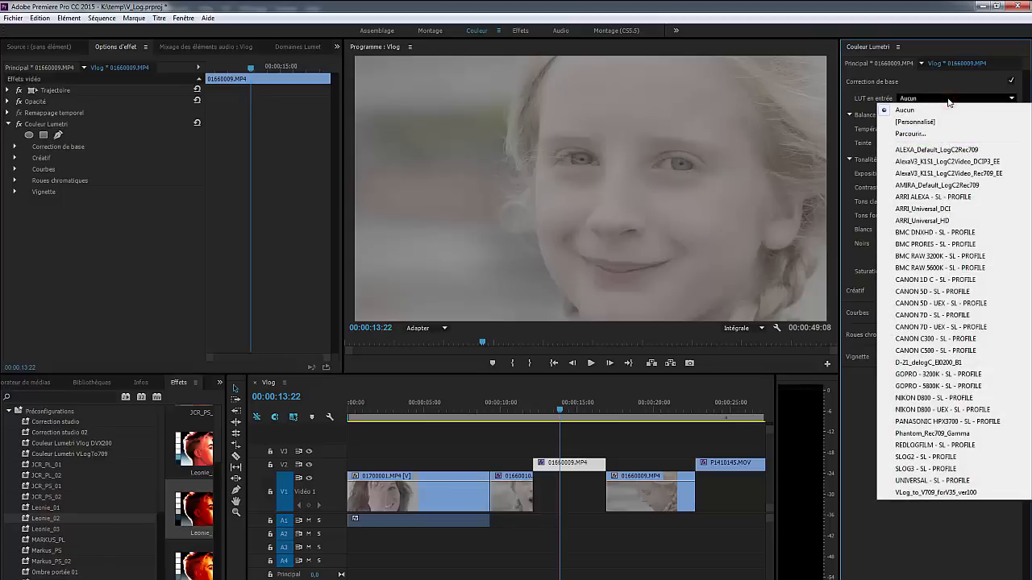
left_click(914, 494)
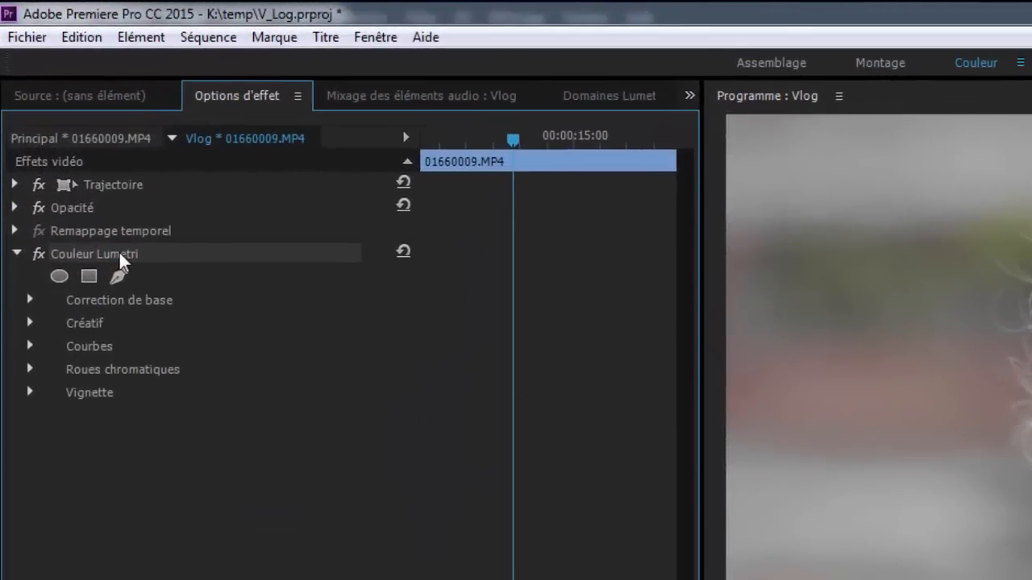
right_click(59, 125)
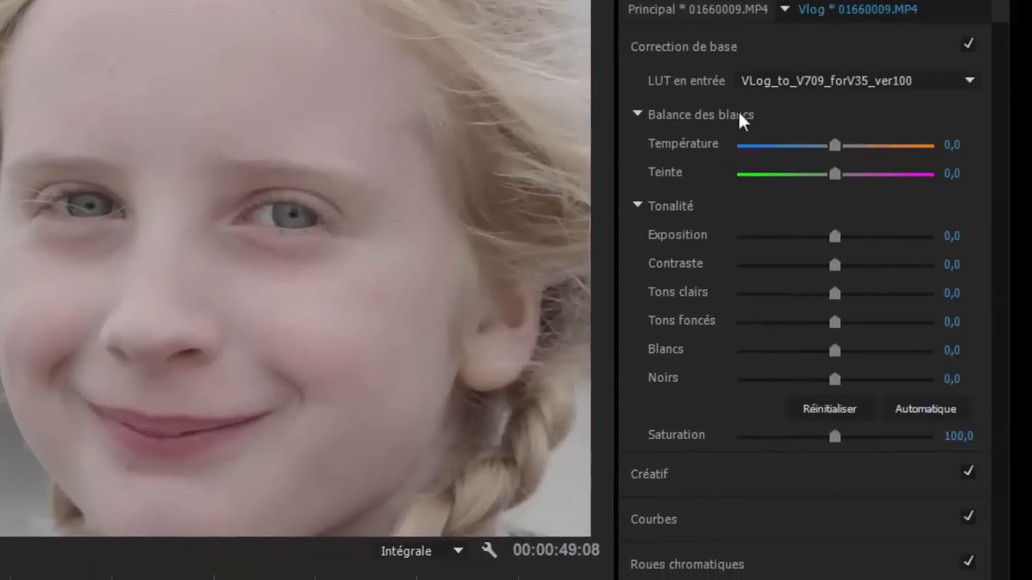
left_click(757, 81)
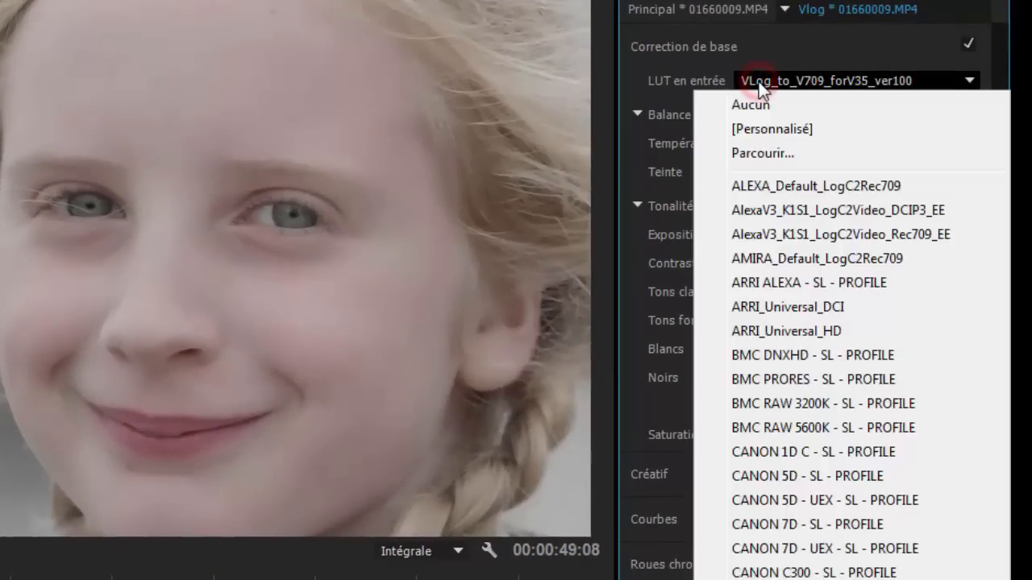
left_click(758, 80)
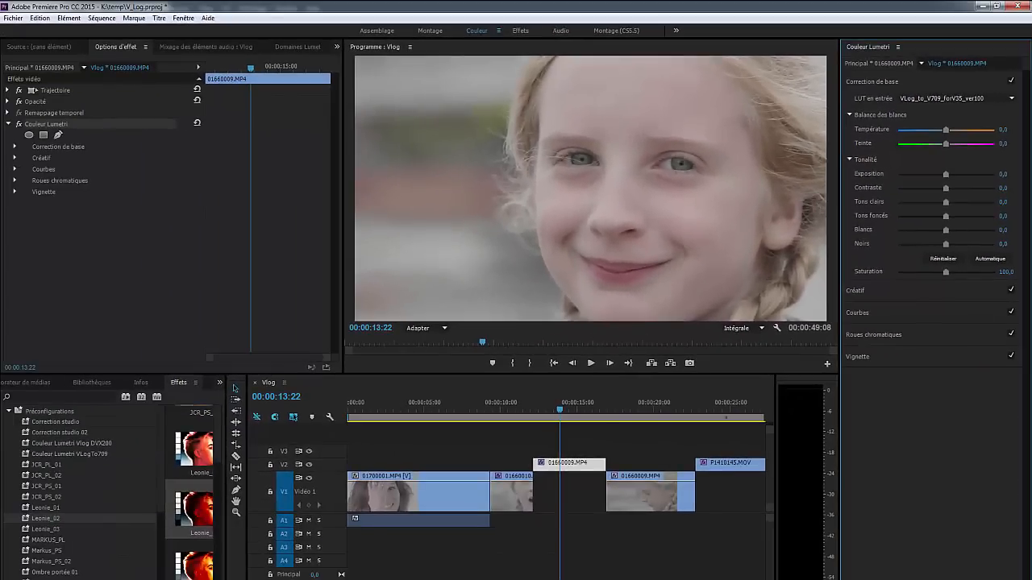
- Switch to File Explorer and view VLog_to_V709_forV35_ver100.cube in the Lumetri\LUTs\Technical folder of Adobe Premiere Pro CC 2015
left_click(105, 579)
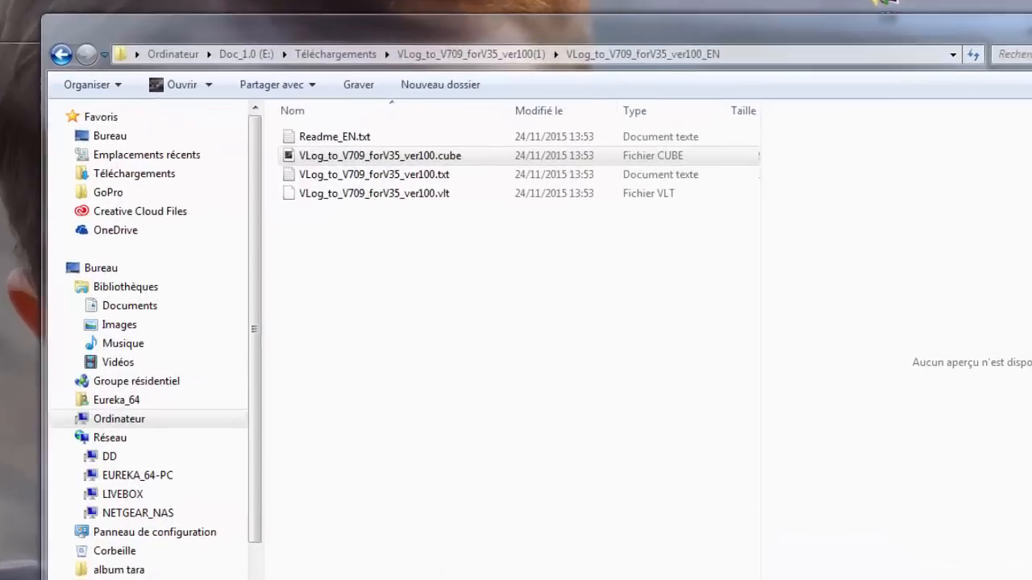
left_click(532, 577)
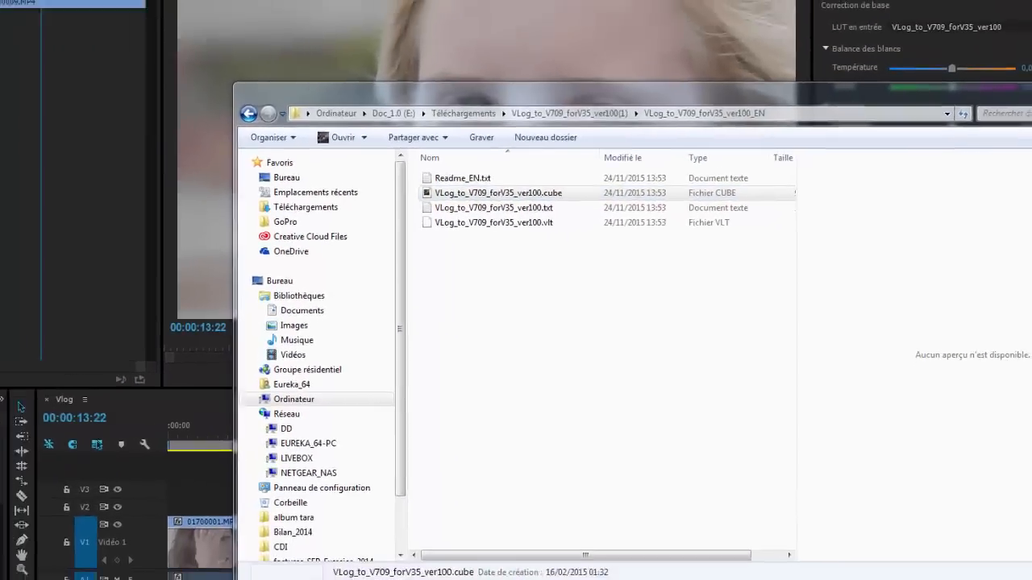
mouse_move(421, 577)
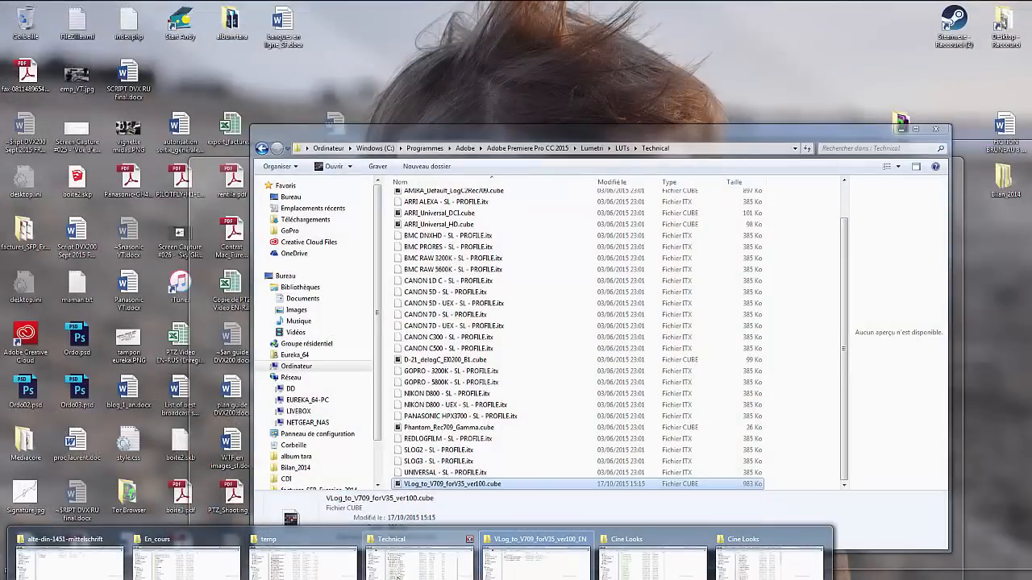
left_click(397, 574)
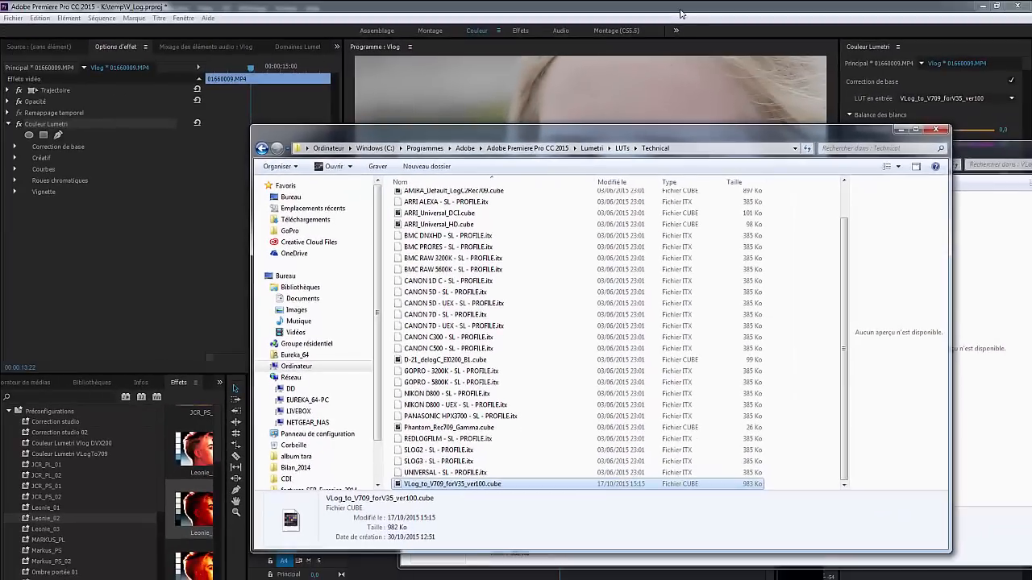
key("Return")
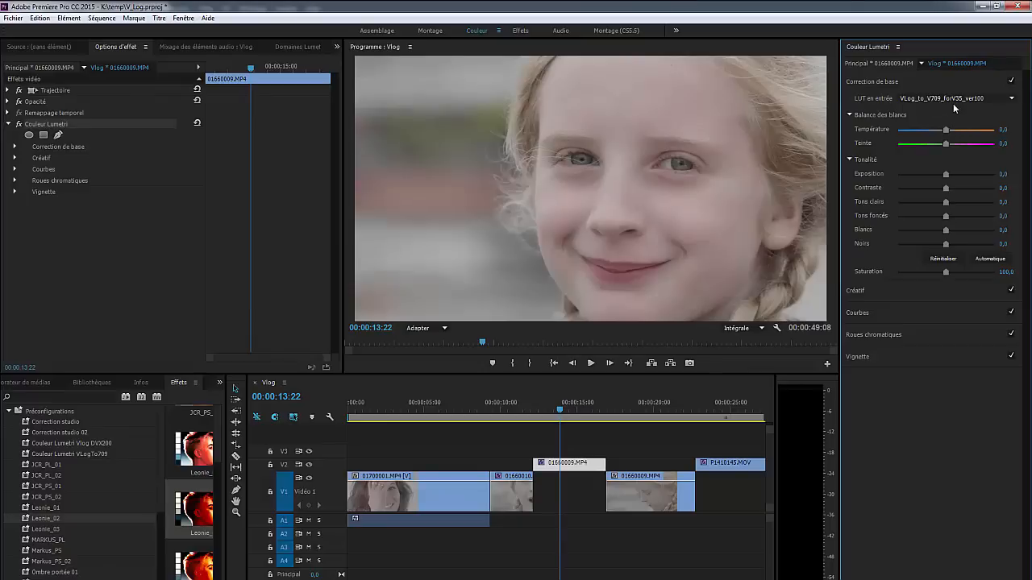
- Apply the Leonie_03 preset to the 01660009.MP4 clip on track V2
left_click(954, 100)
left_click_drag(36, 534, 562, 472)
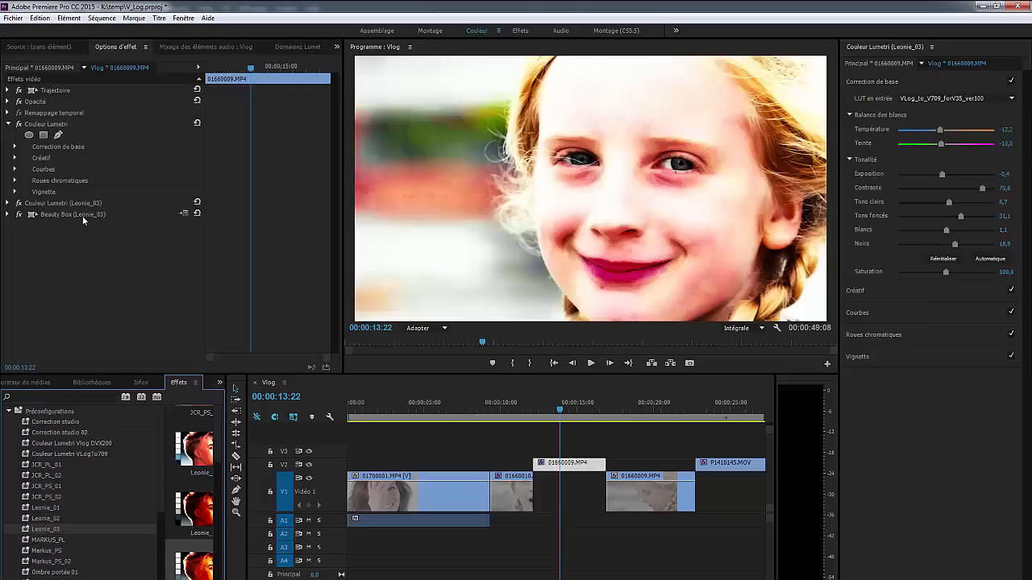
- Delete the original Couleur Lumetri effect and the Leonie_03 preset's Couleur Lumetri and Beauty Box effects from the 01660009.MP4 clip
left_click(63, 126)
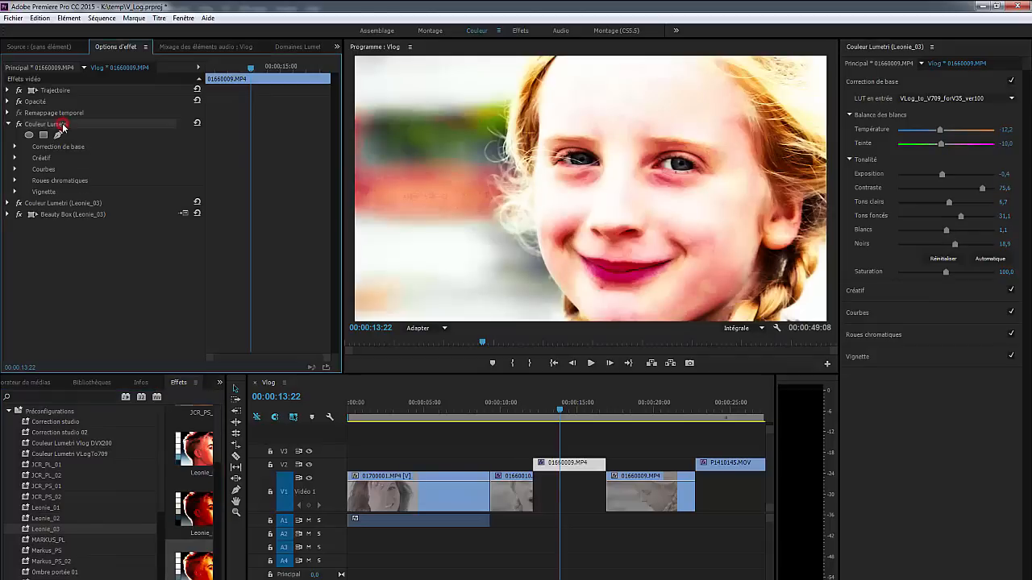
key("Delete")
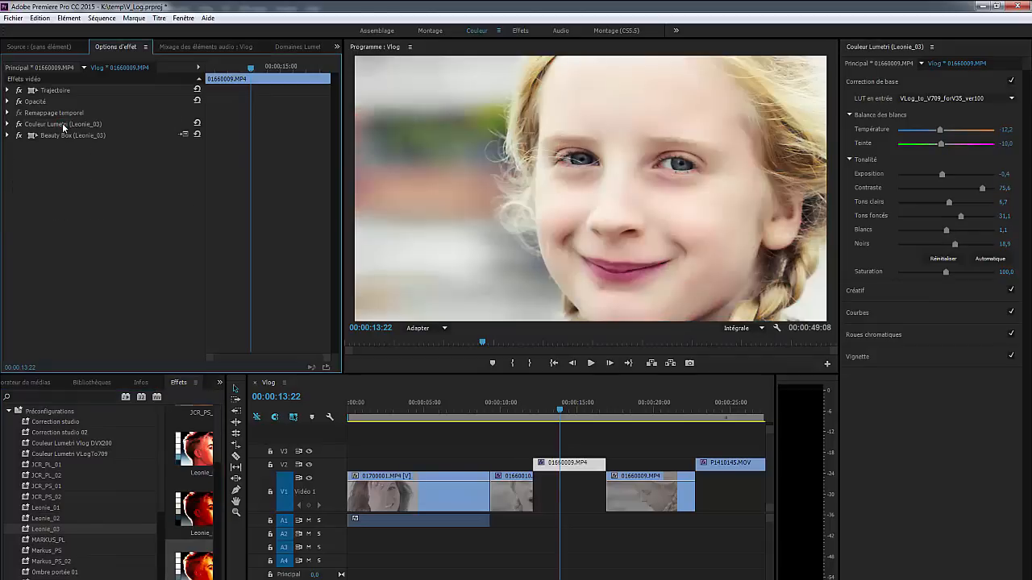
left_click(63, 126)
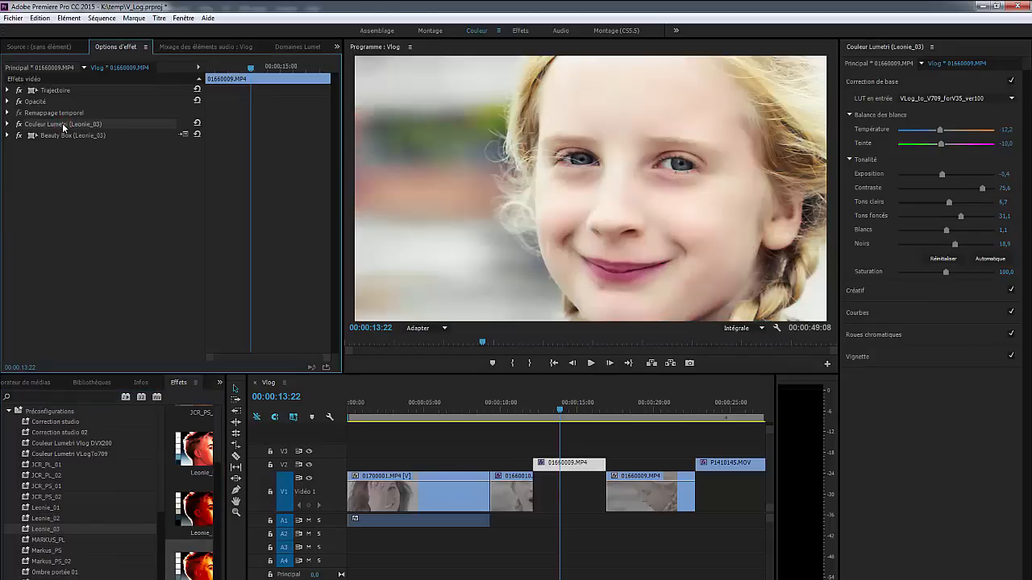
key("Delete")
left_click(63, 127)
key("Delete")
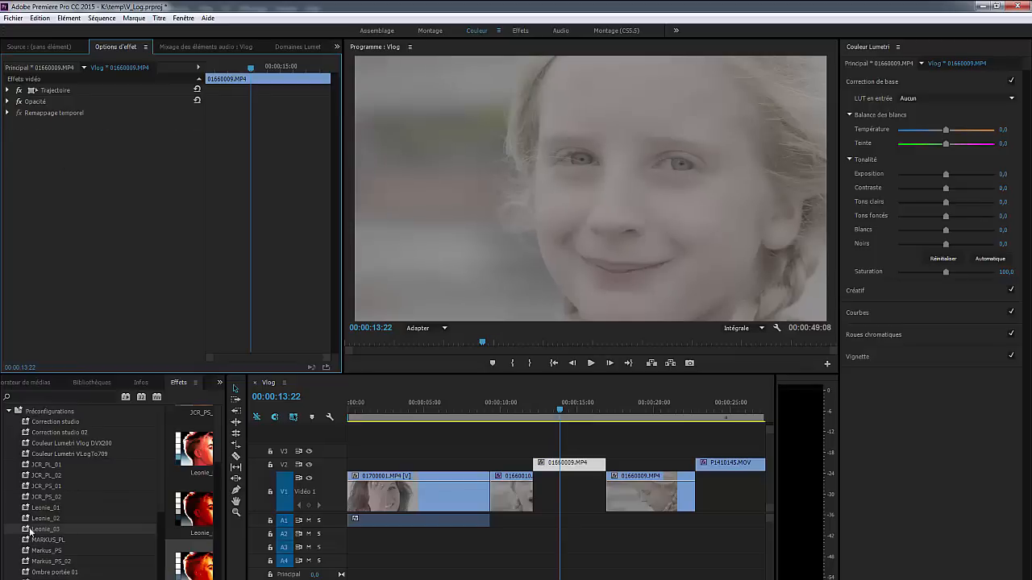
- Apply the Leonie_03 preset again to the cleared 01660009.MP4 clip and move the playhead to 00:00:15:11
left_click_drag(29, 531, 582, 471)
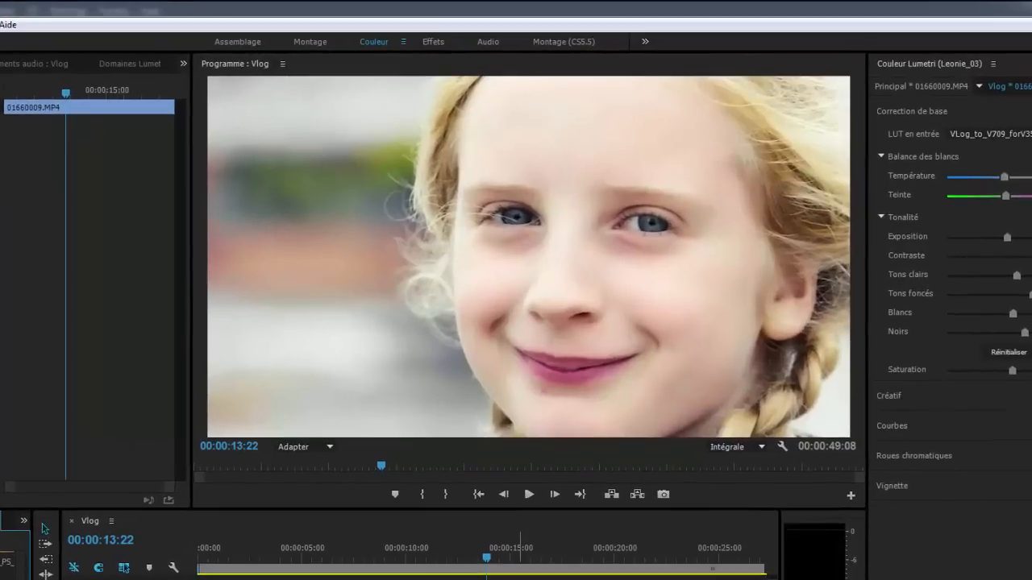
left_click(519, 555)
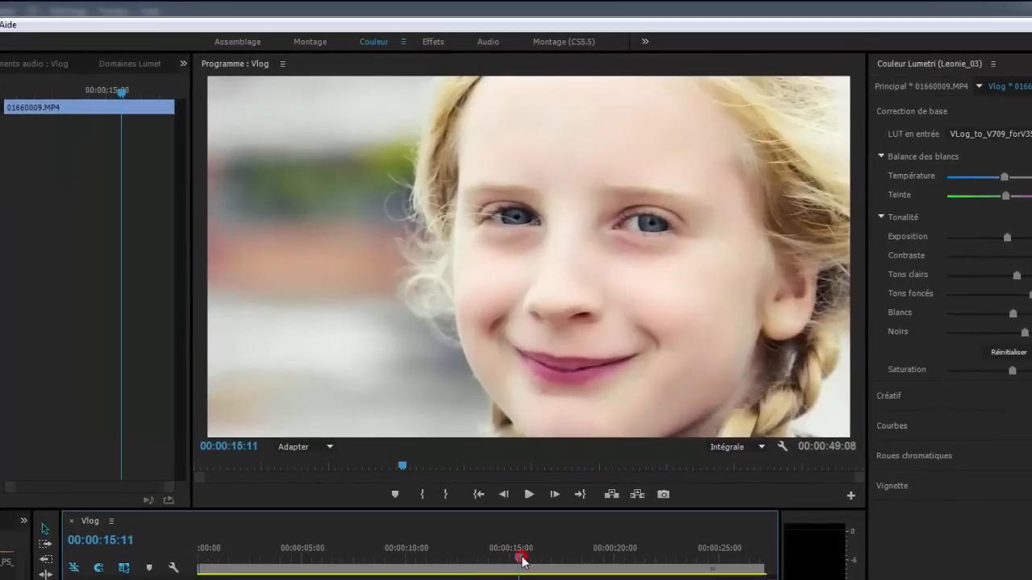
- Move the playhead to 00:00:14:24 and replace the 01660009.MP4 clip's Gold Tobacco creative look with Blue Cold
left_click(700, 555)
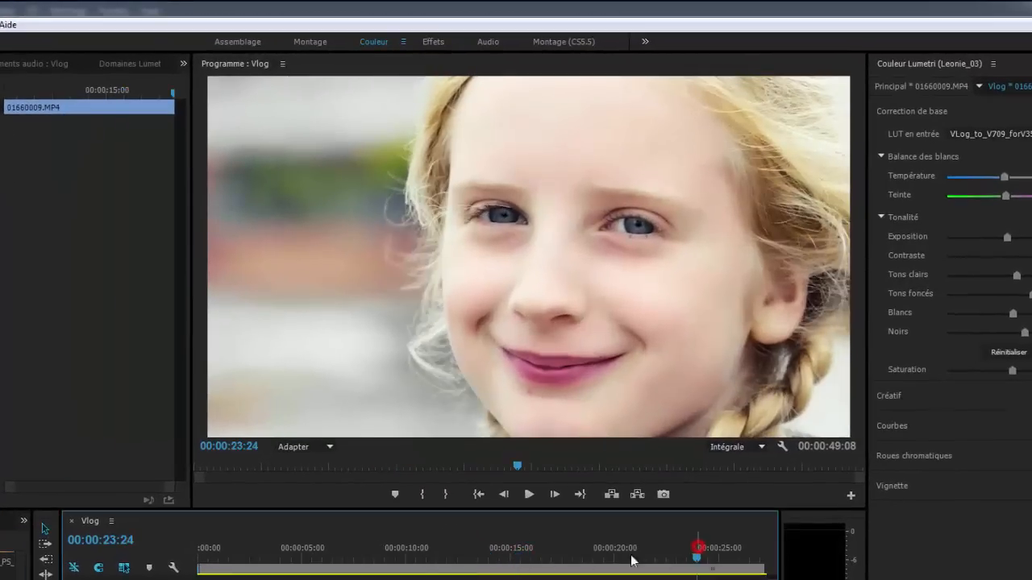
left_click(511, 556)
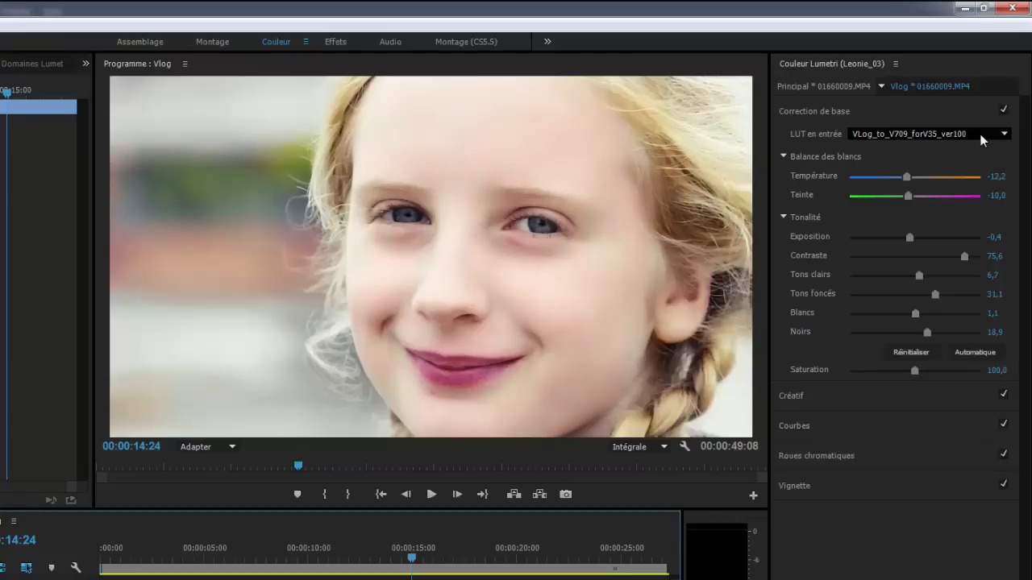
left_click(877, 394)
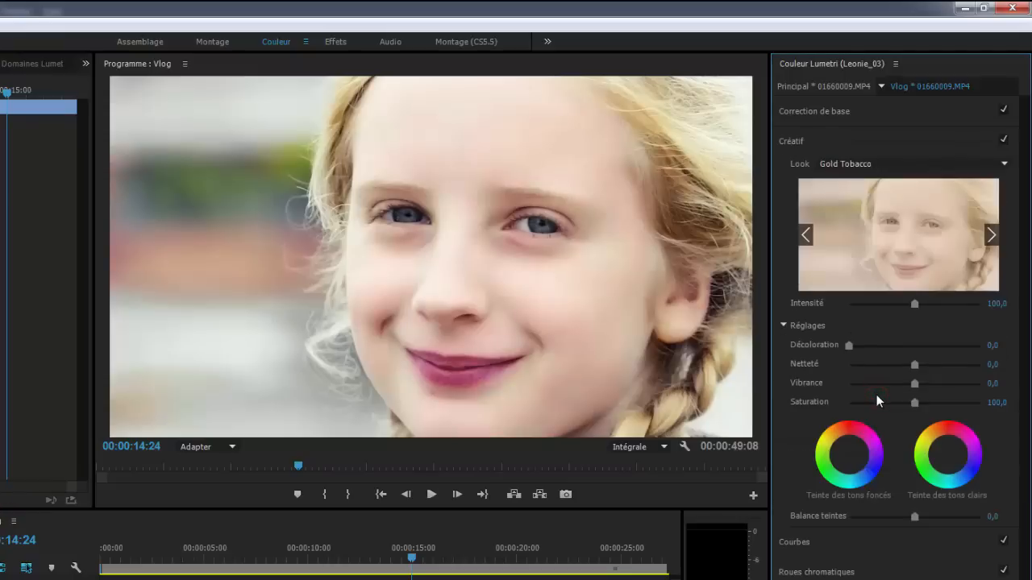
left_click(991, 235)
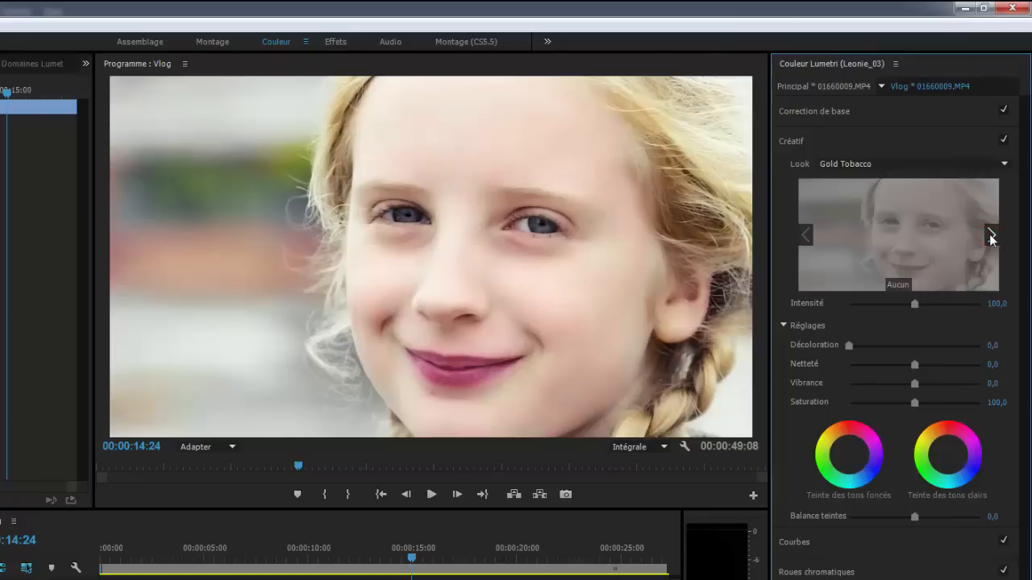
left_click(991, 235)
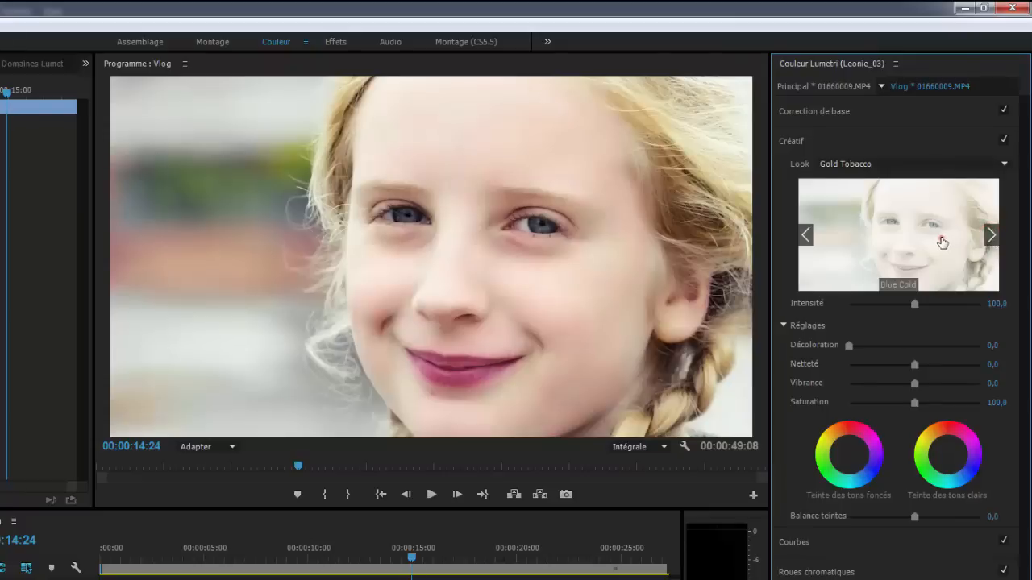
left_click(942, 240)
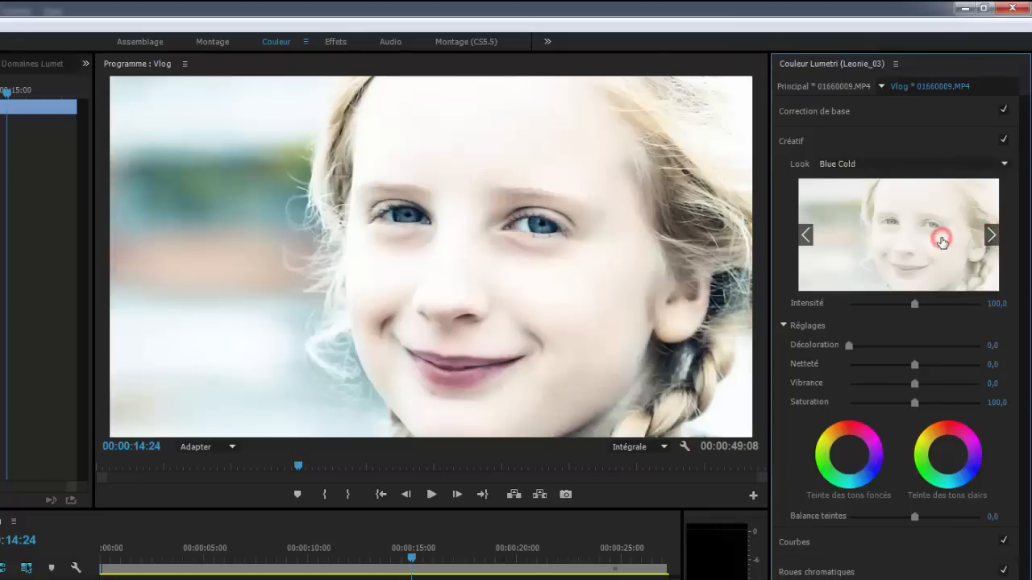
- Try the Blue Day4Nite creative look on the 01660009.MP4 clip and replace it with Blue Ice
left_click(991, 235)
left_click(952, 245)
left_click(991, 235)
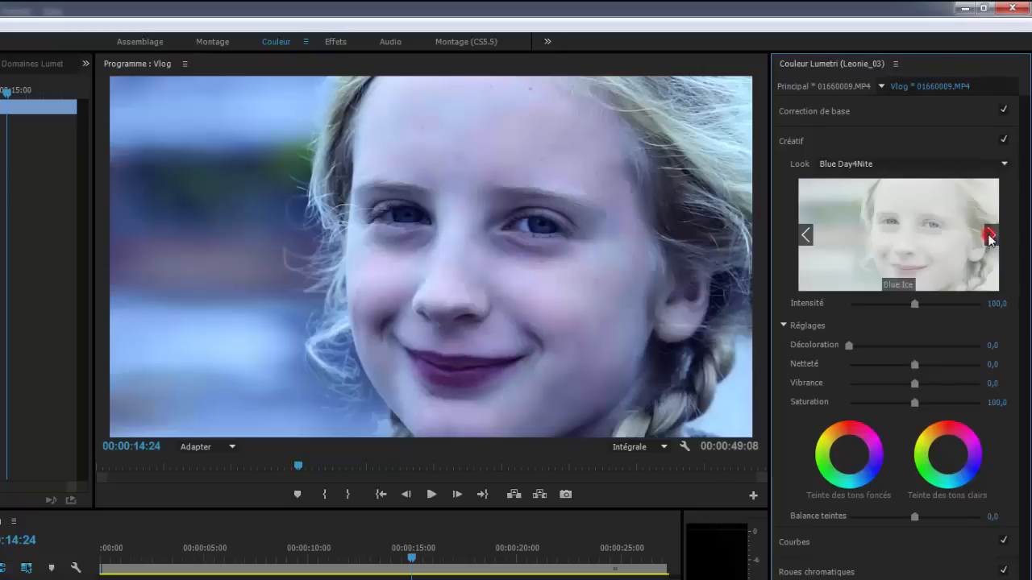
left_click(934, 247)
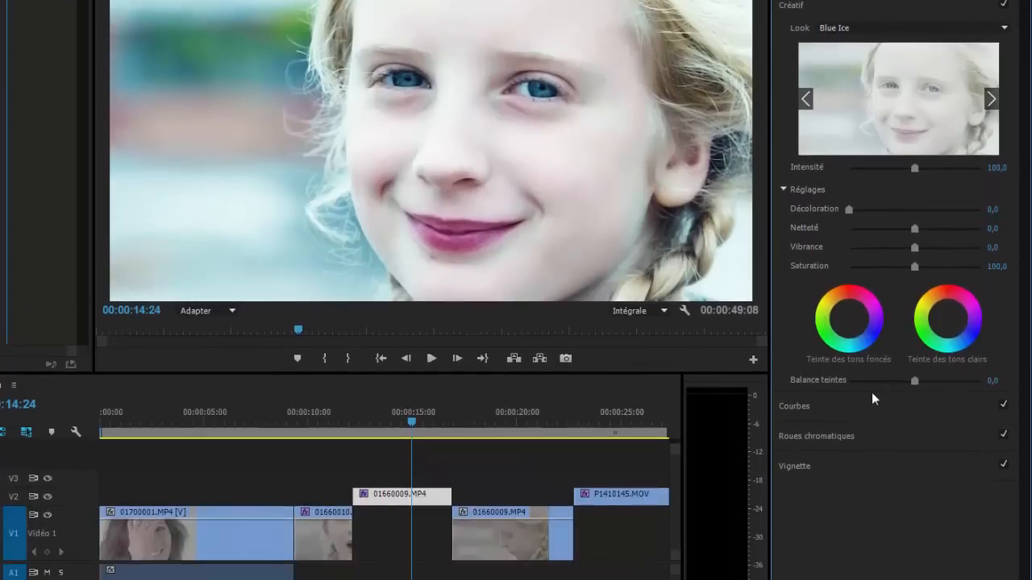
- Bend the master RGB curve into an S shape with a lowered shadow point and a raised highlight point, and reopen the Creative settings
left_click(867, 519)
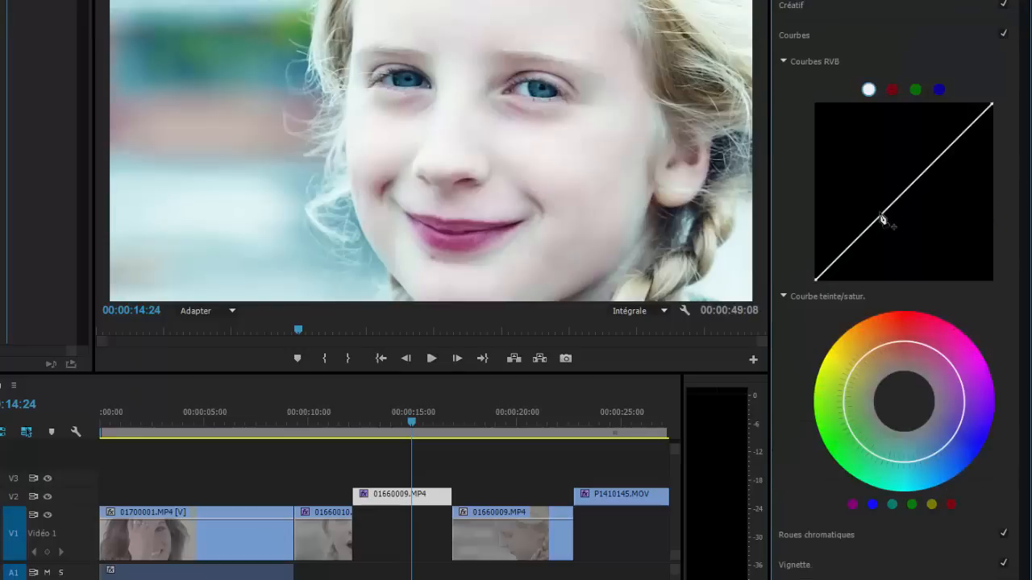
left_click_drag(879, 214, 882, 245)
left_click_drag(939, 179, 929, 159)
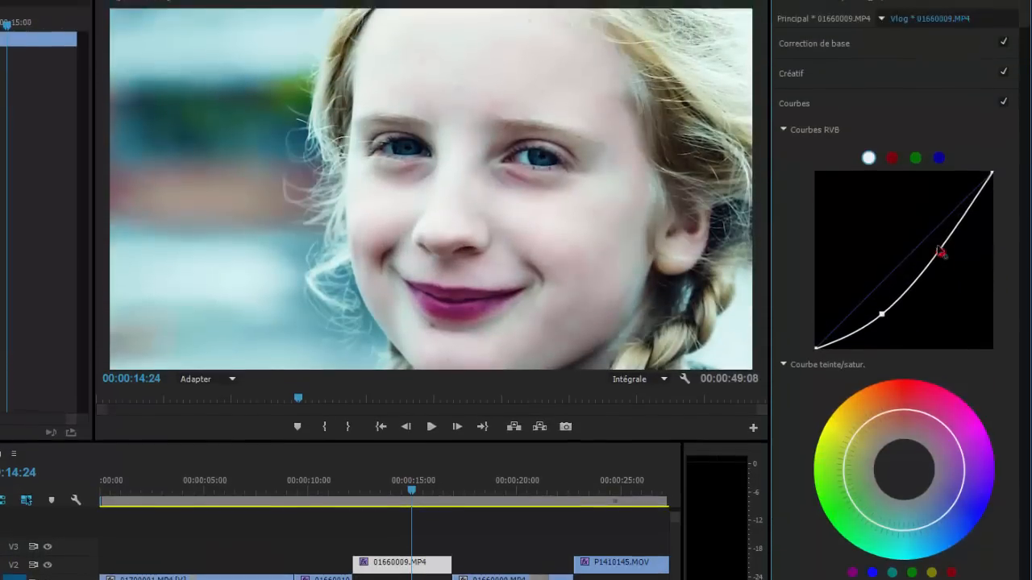
left_click_drag(930, 256, 930, 271)
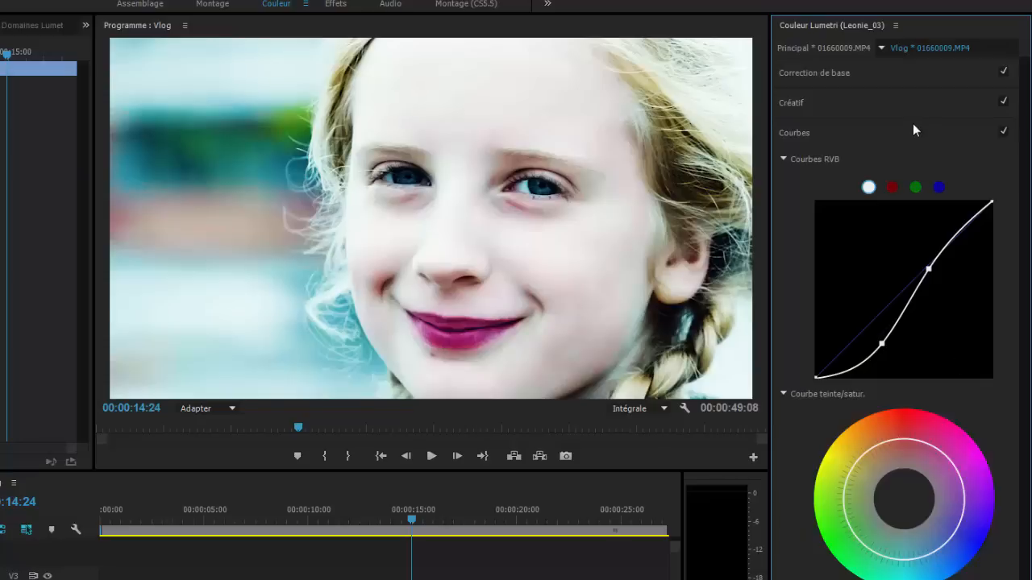
left_click(911, 103)
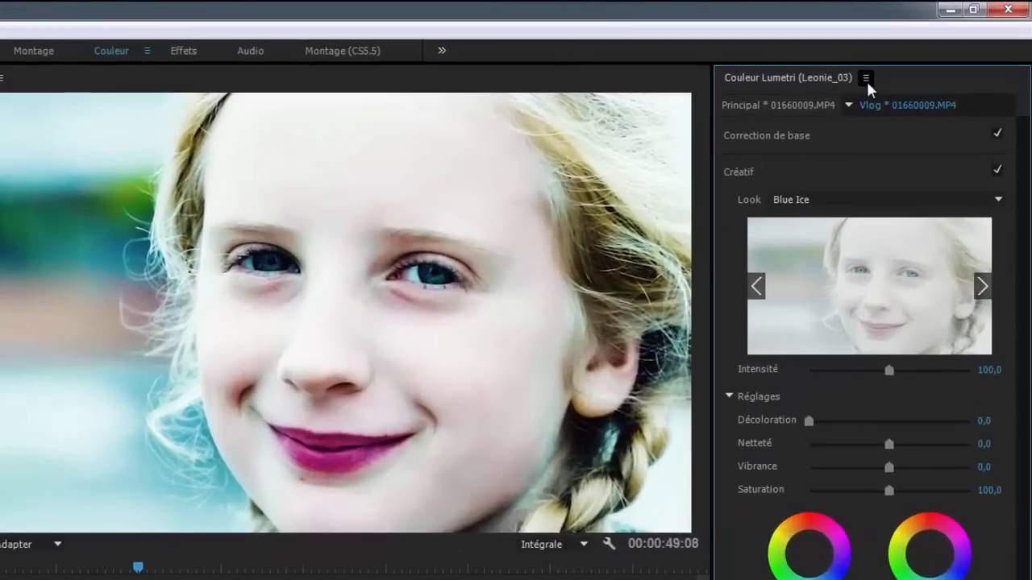
- Switch to File Explorer and view the Cine Looks folder
left_click(932, 47)
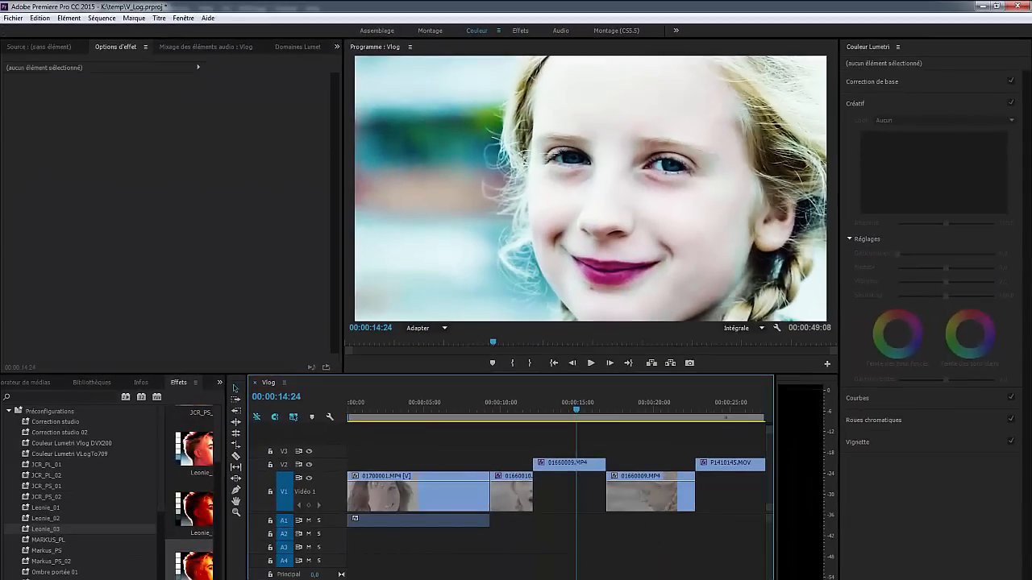
mouse_move(121, 579)
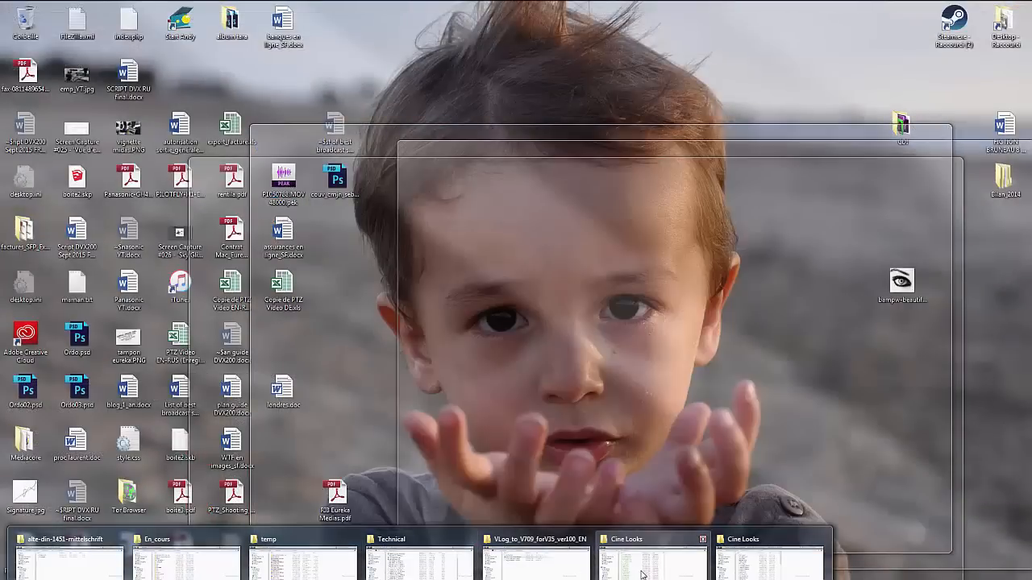
left_click(641, 576)
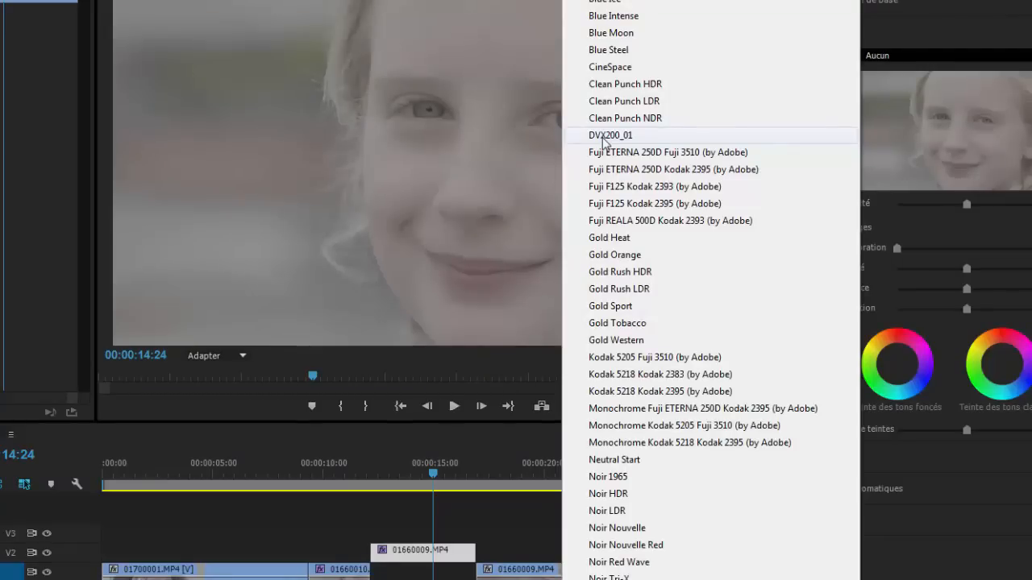
- Apply the DVX200_01 creative look to the 01660009.MP4 clip and replace it with Clean Punch LDR
left_click(603, 135)
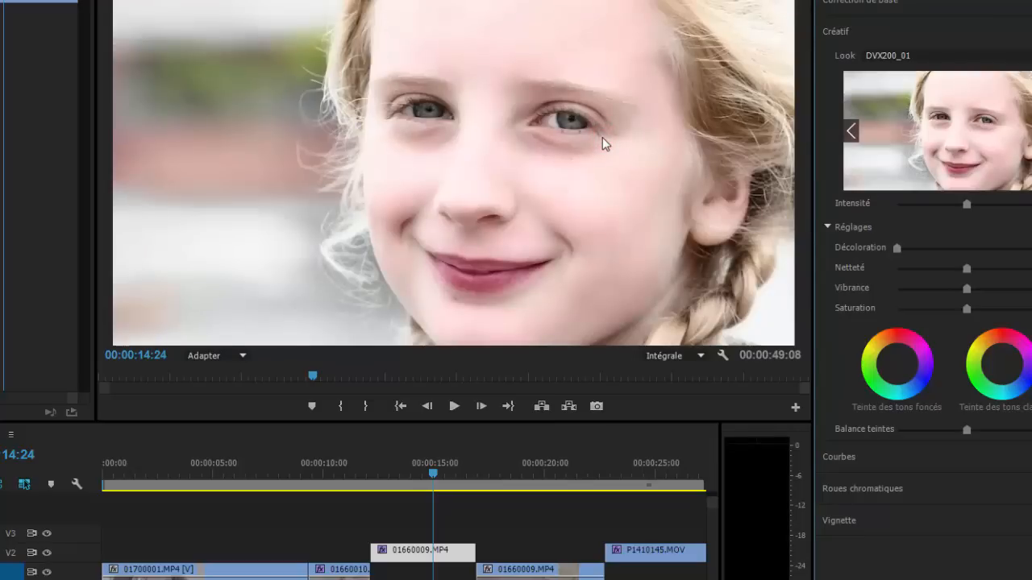
left_click(851, 134)
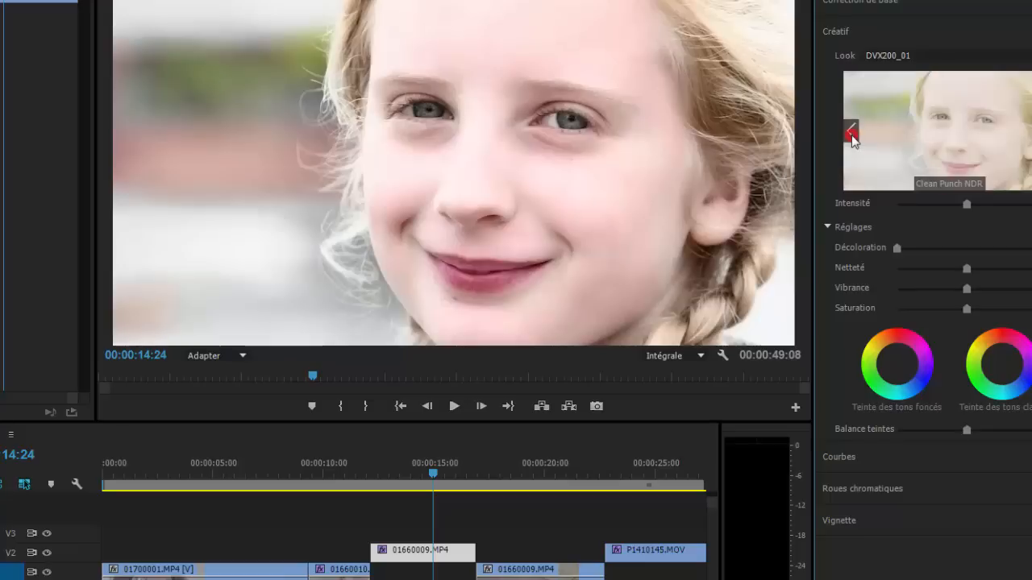
left_click(852, 133)
left_click(943, 134)
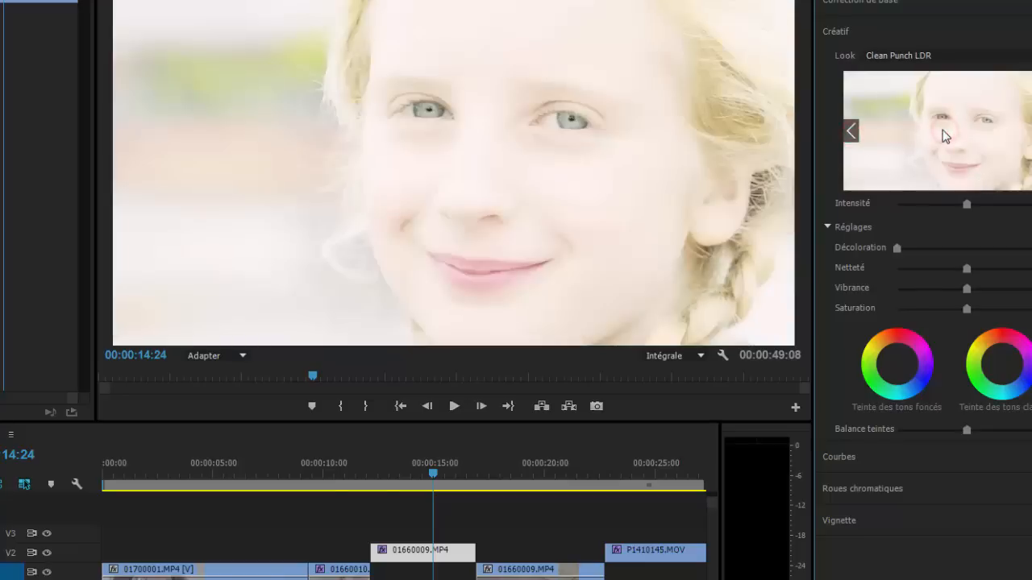
- Browse the looks past the Fuji film stocks, try Gold Heat on the 01660009.MP4 clip and replace it with Gold Rush HDR
left_click(1031, 133)
left_click(1031, 132)
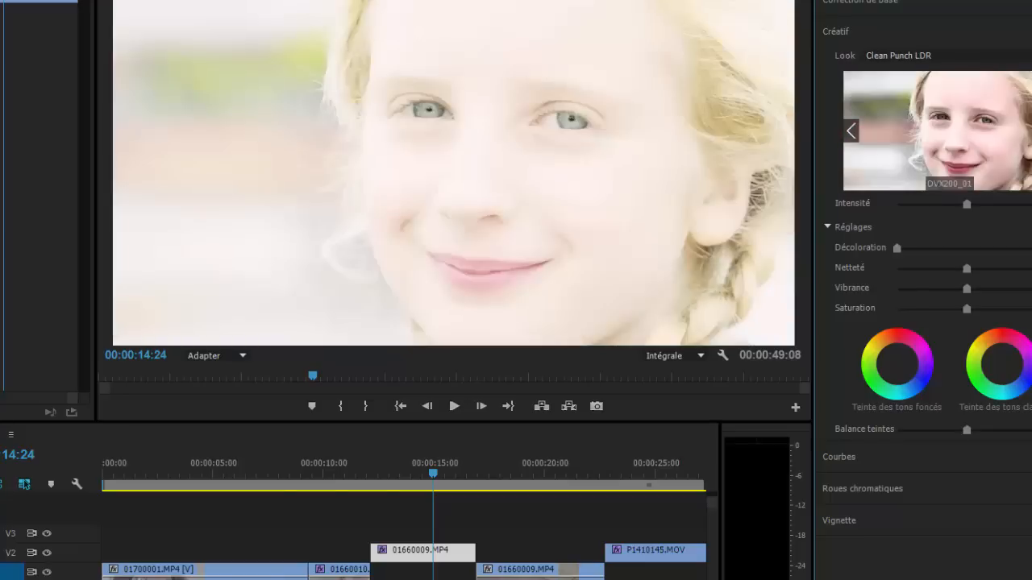
left_click(1031, 132)
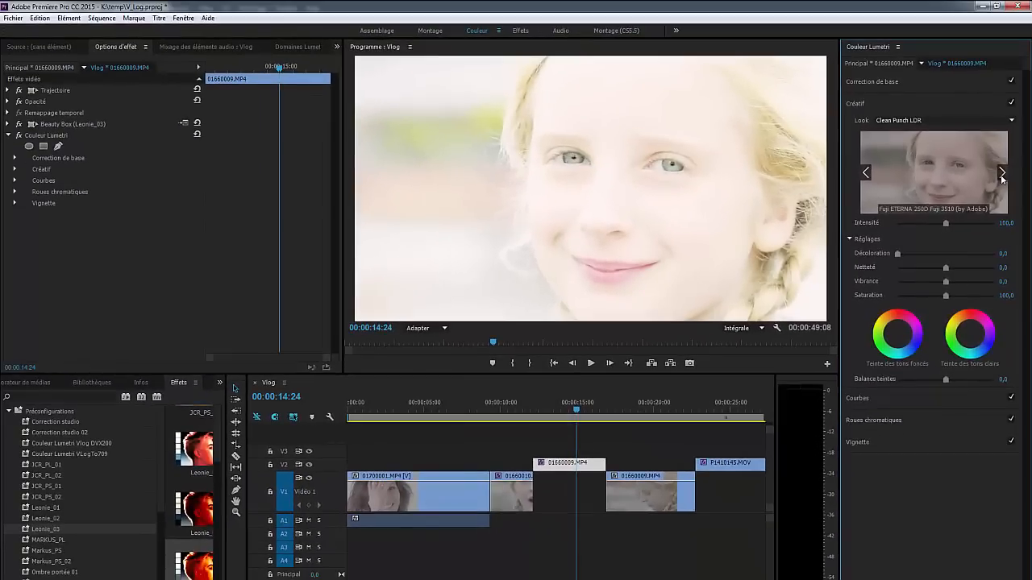
left_click(1002, 174)
left_click(1003, 175)
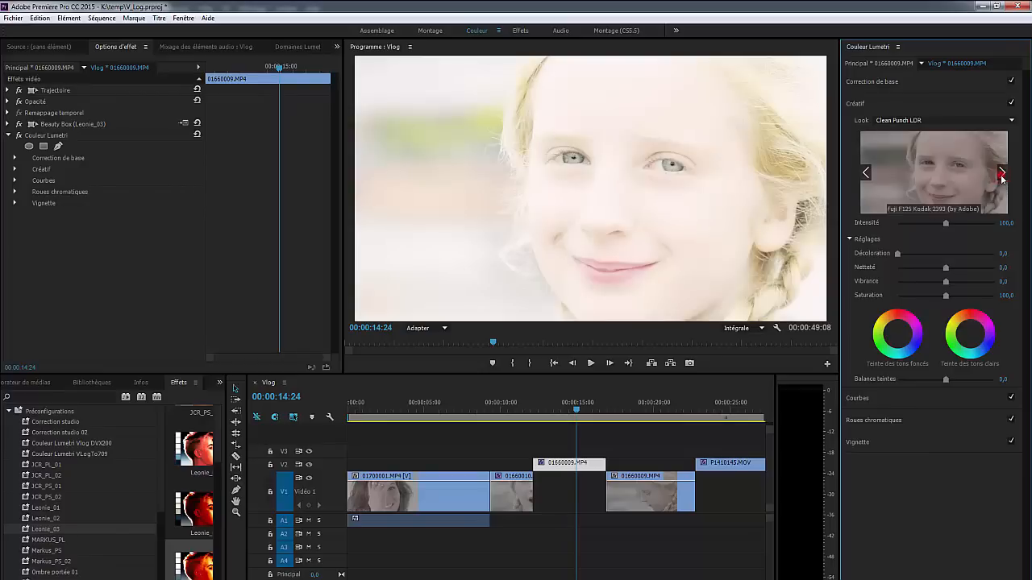
left_click(1002, 174)
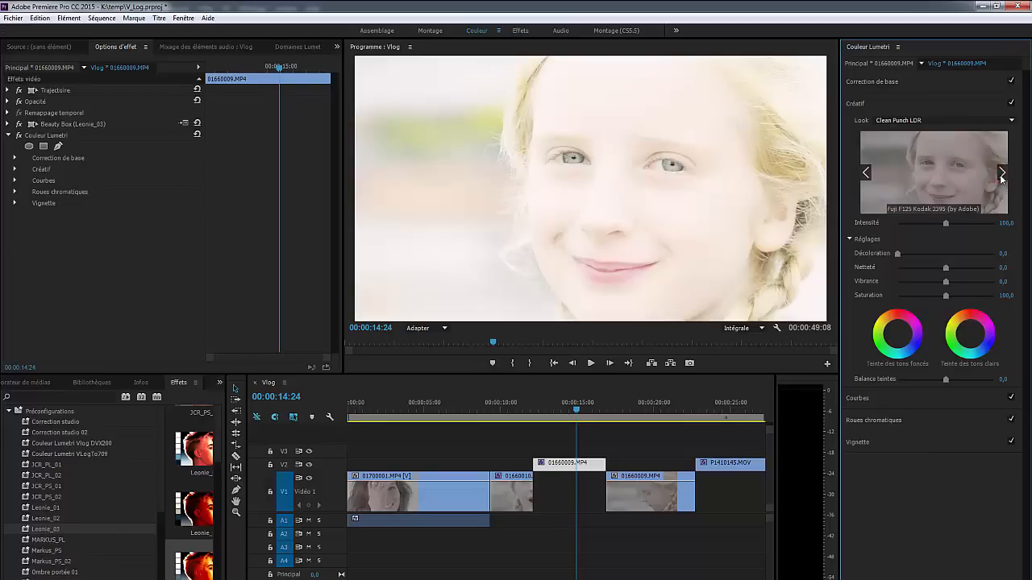
left_click(1003, 174)
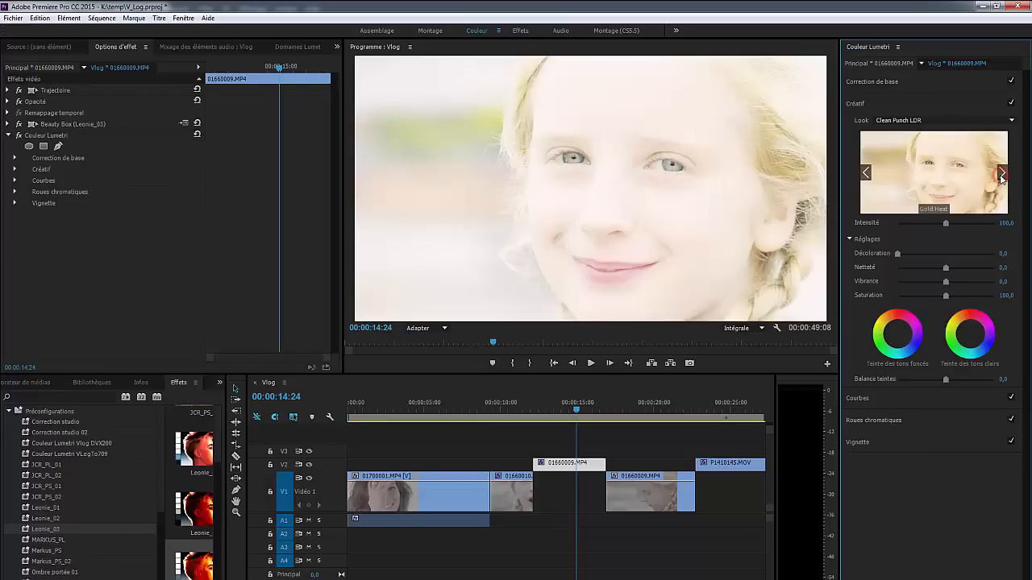
left_click(942, 172)
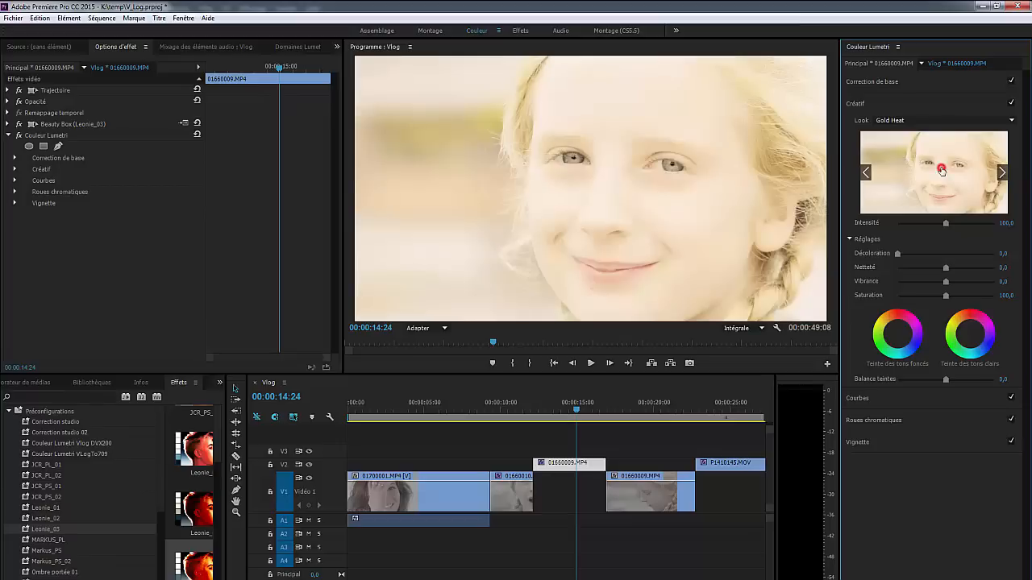
left_click(1002, 174)
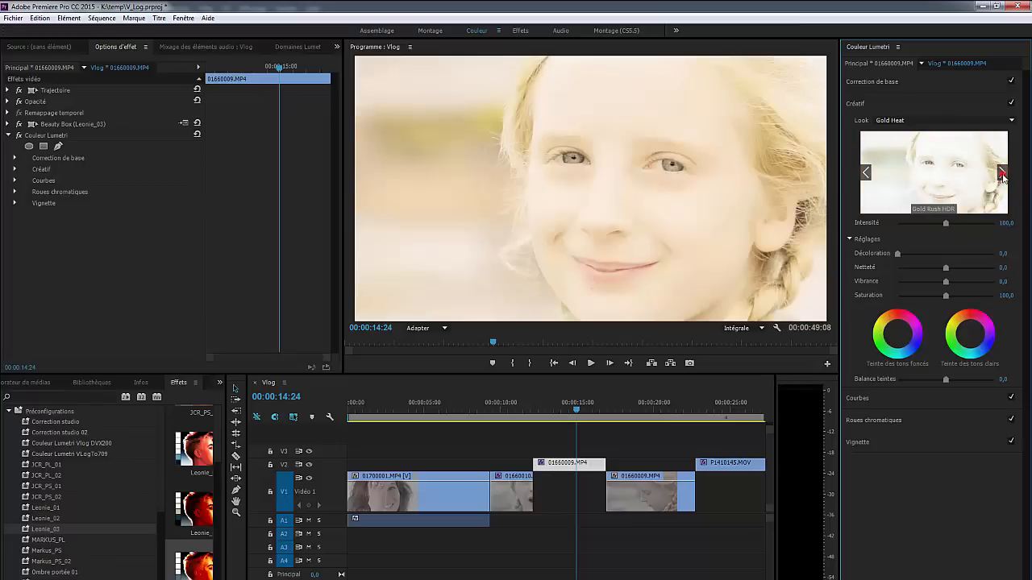
left_click(956, 178)
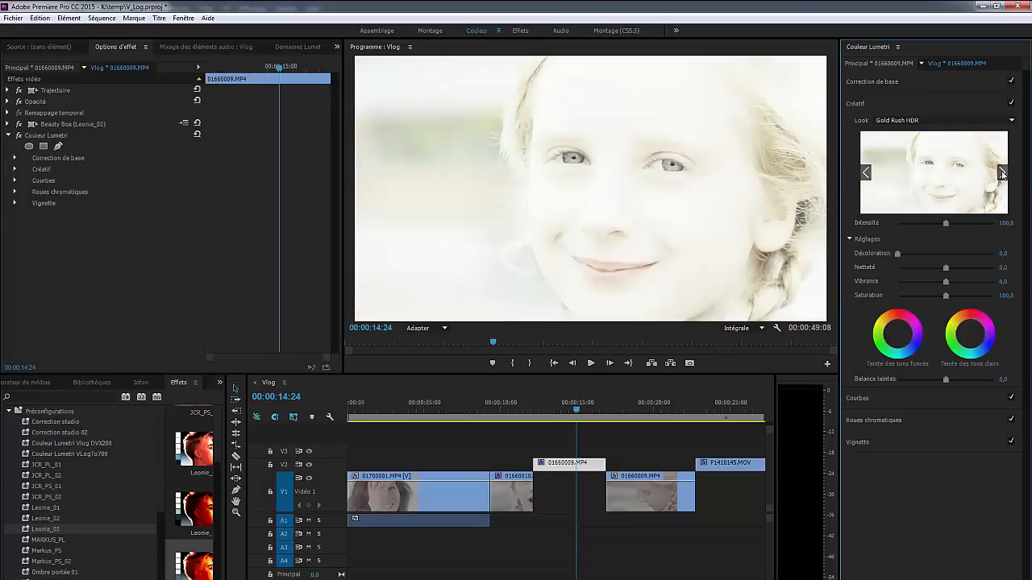